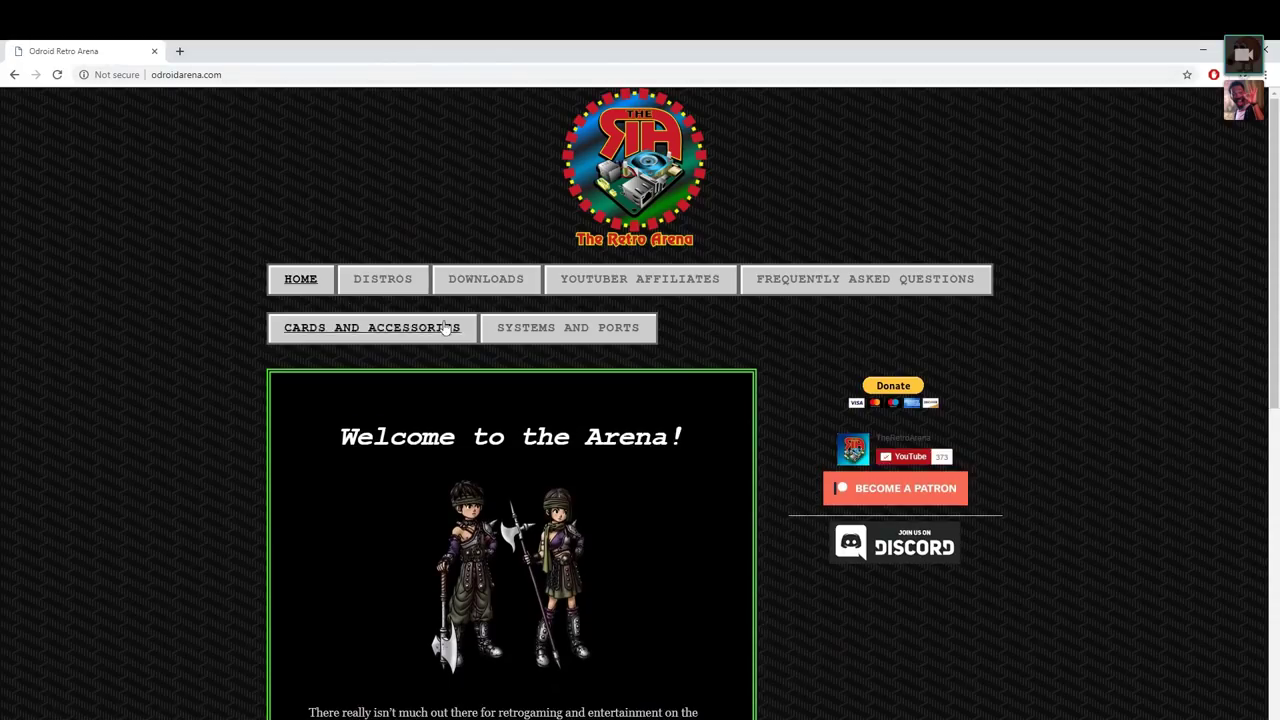
Start downloading the XU4 TheRA image from the Mirror 1 link on the Downloads page
{"action": "left_click", "coordinate": [493, 280]}
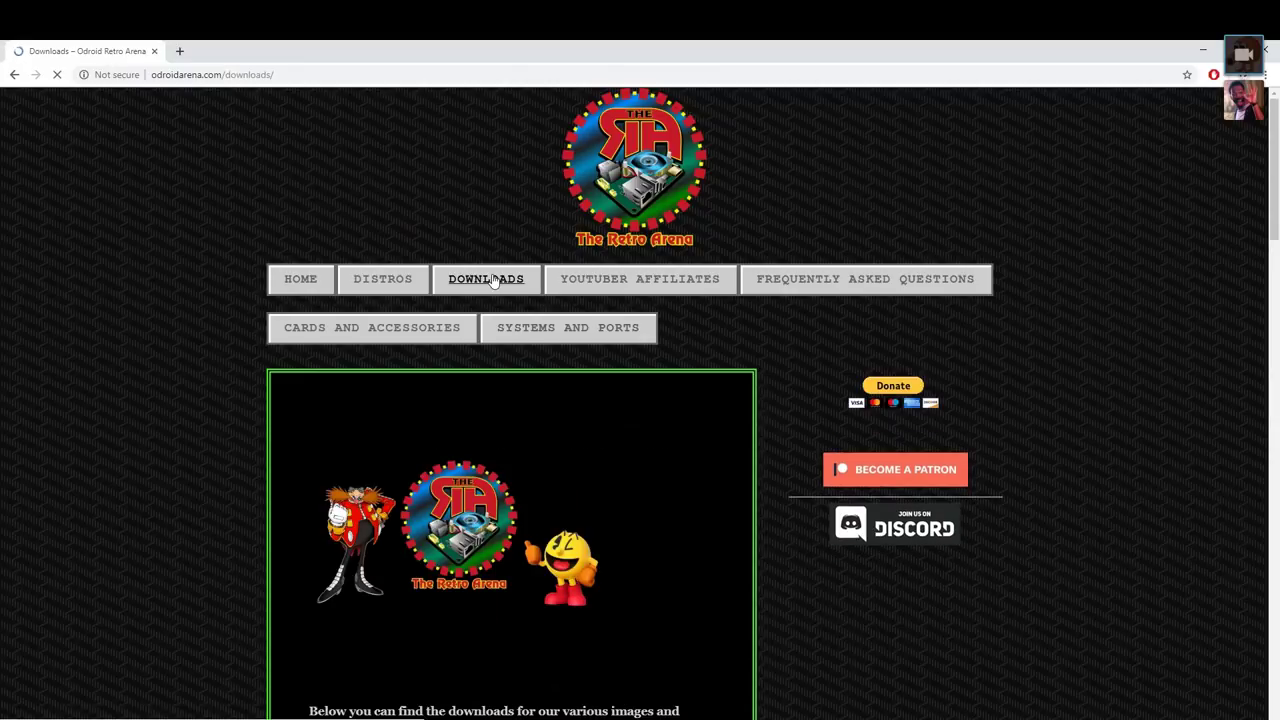
{"action": "scroll", "coordinate": [369, 259], "scroll_direction": "down", "scroll_amount": 8}
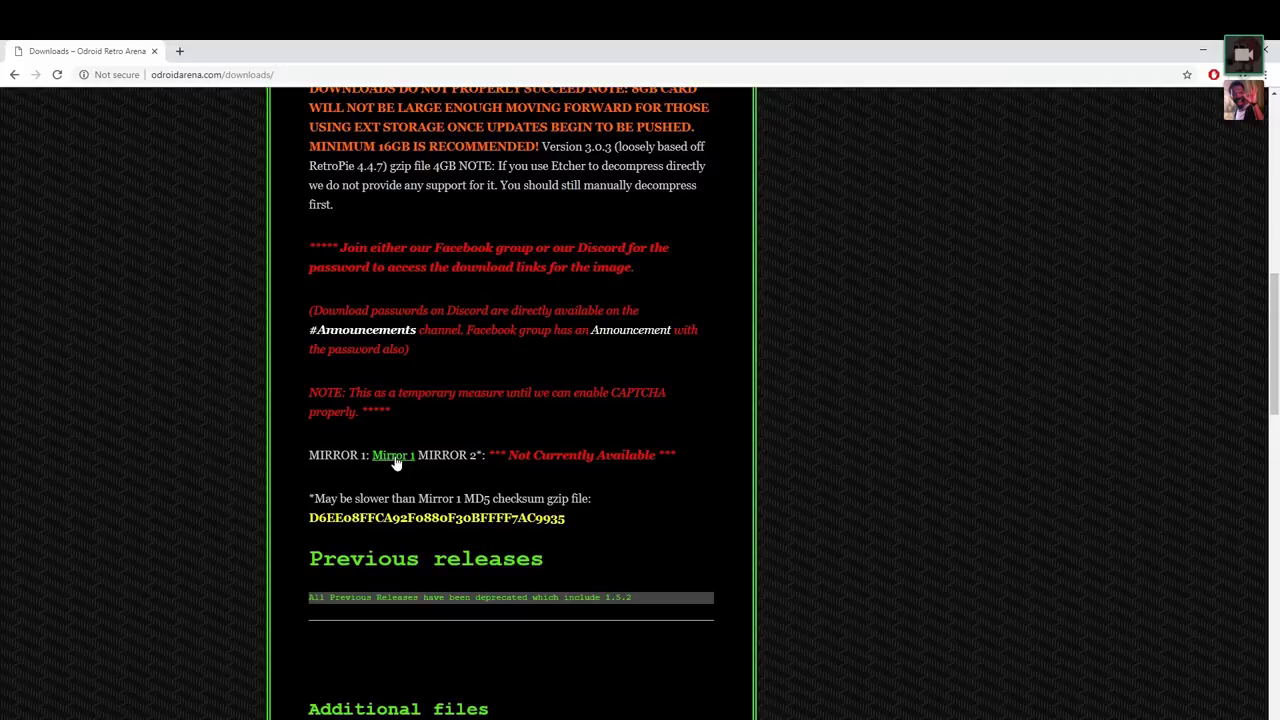
{"action": "left_click", "coordinate": [394, 456]}
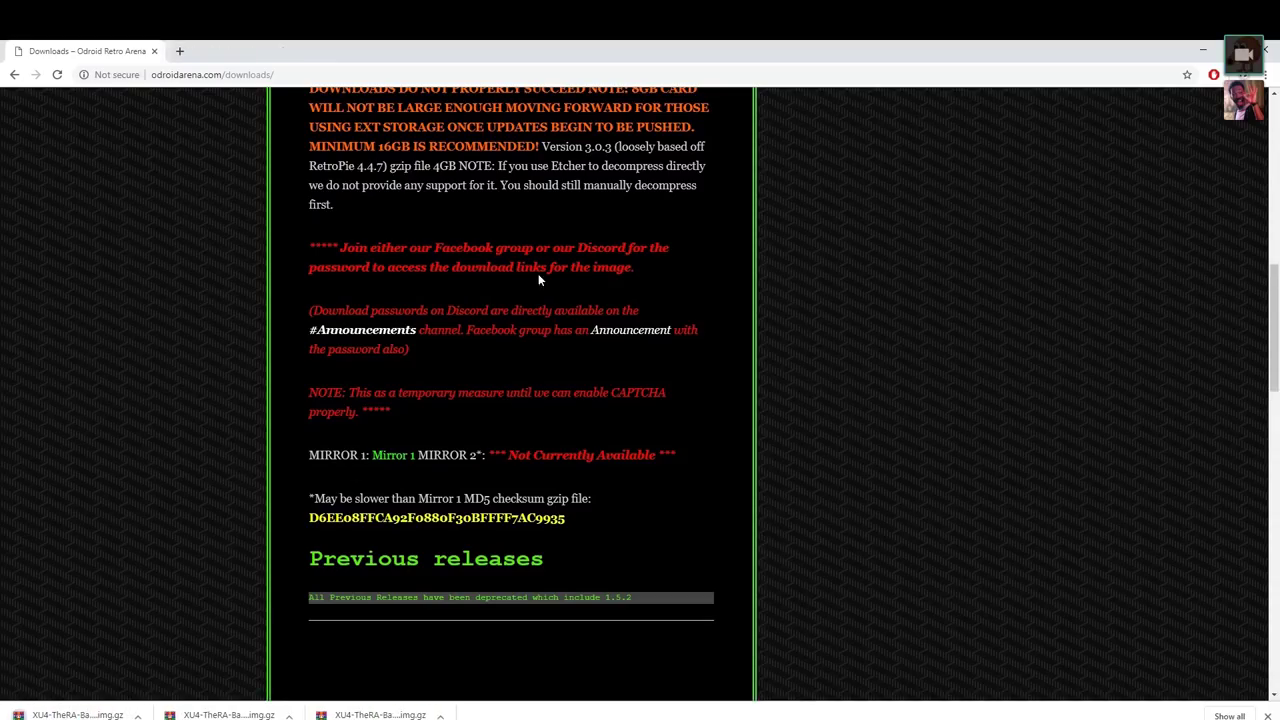
{"action": "left_click", "coordinate": [1203, 50]}
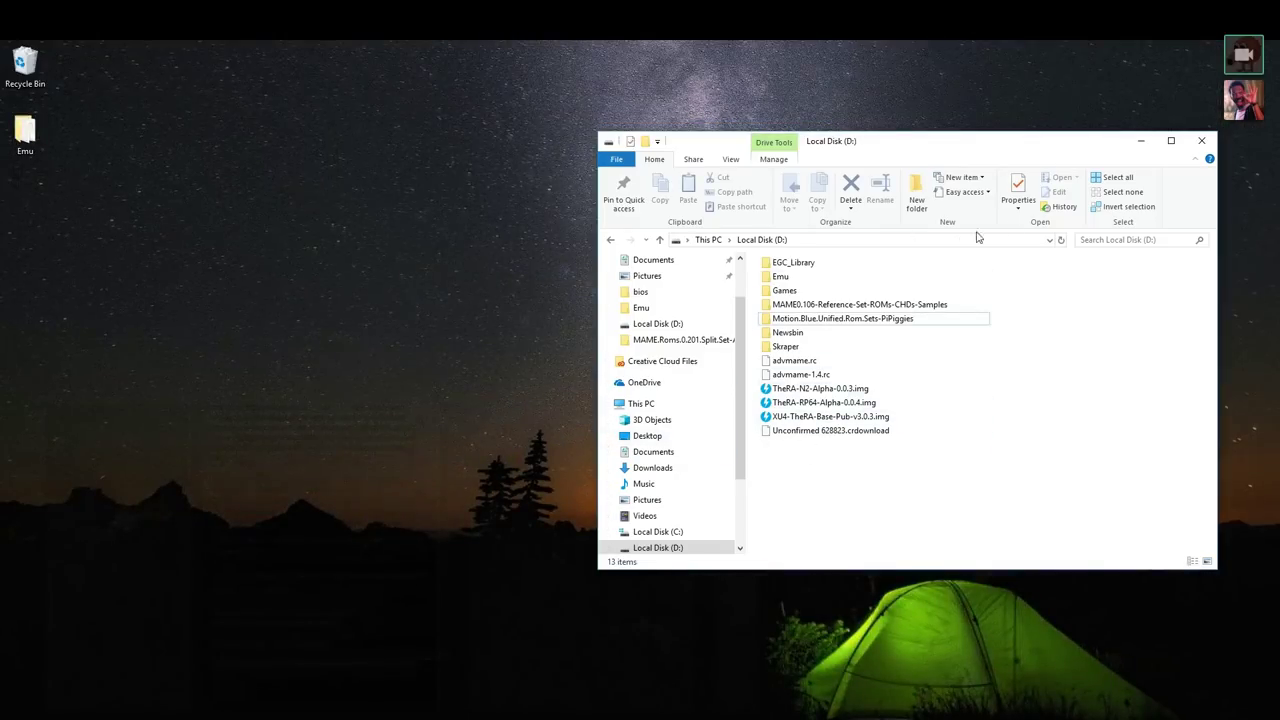
Close the Local Disk (D:) and boot (F:) File Explorer windows
{"action": "left_click", "coordinate": [1196, 158]}
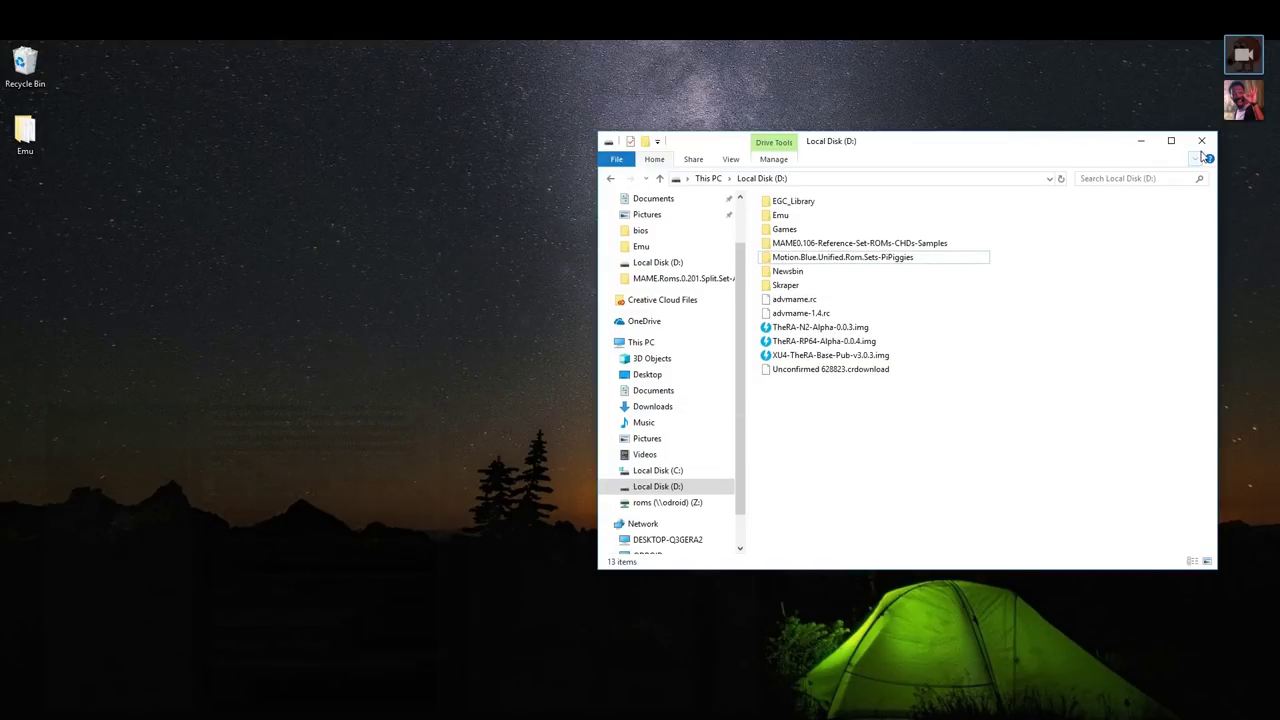
{"action": "left_click", "coordinate": [1203, 142]}
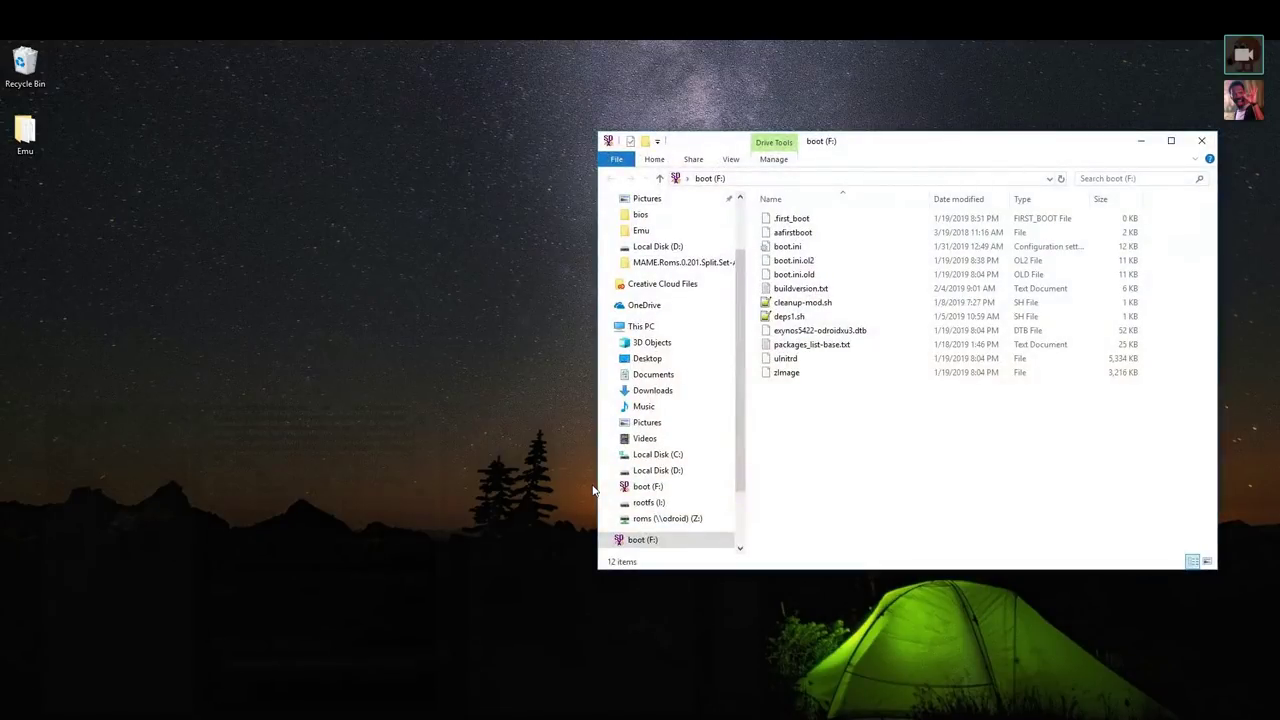
{"action": "left_click", "coordinate": [1208, 140]}
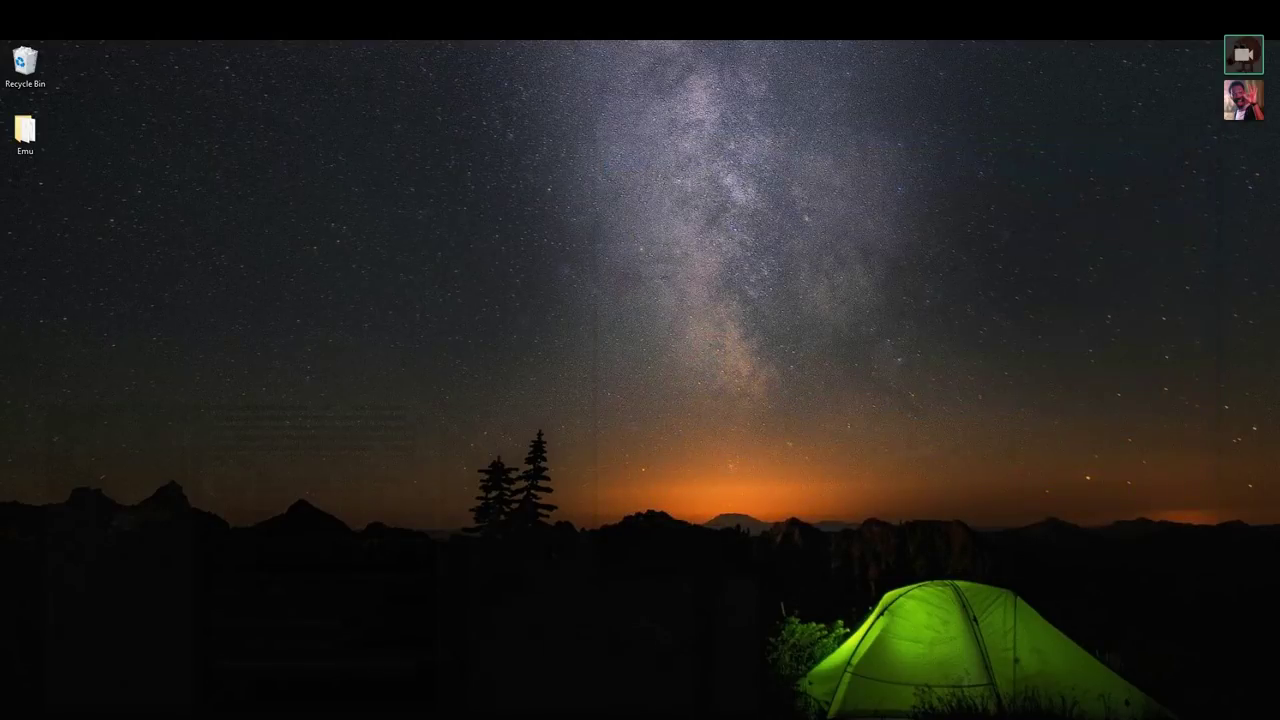
Launch AOMEI Partition Assistant Standard as administrator and select Disk 3's Ext4 and F: partitions
{"action": "key", "text": "super"}
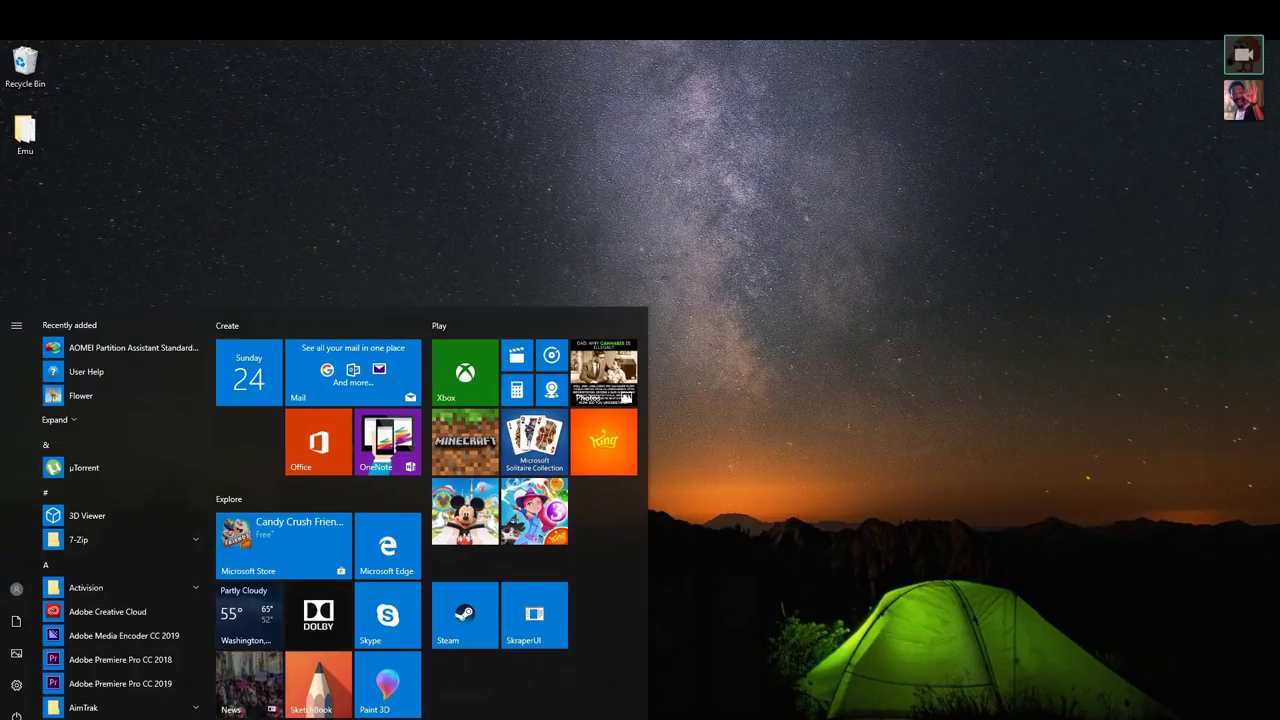
{"action": "left_click", "coordinate": [120, 350]}
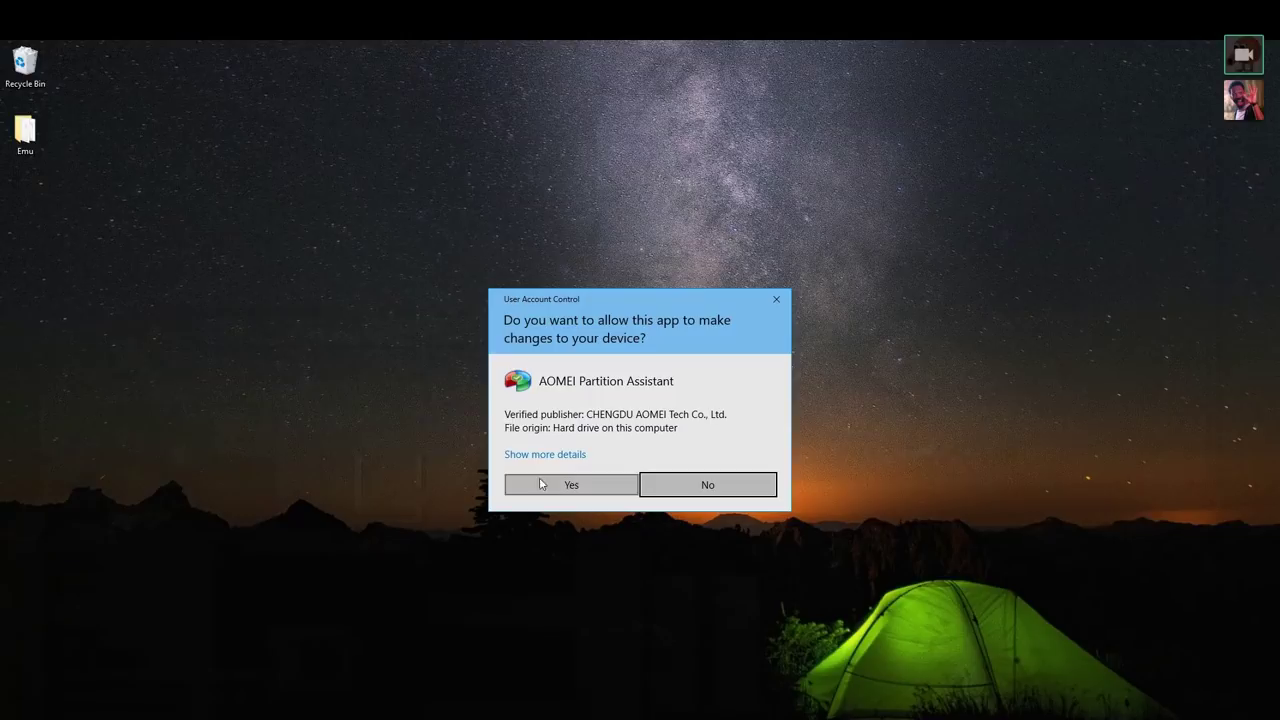
{"action": "left_click", "coordinate": [552, 478]}
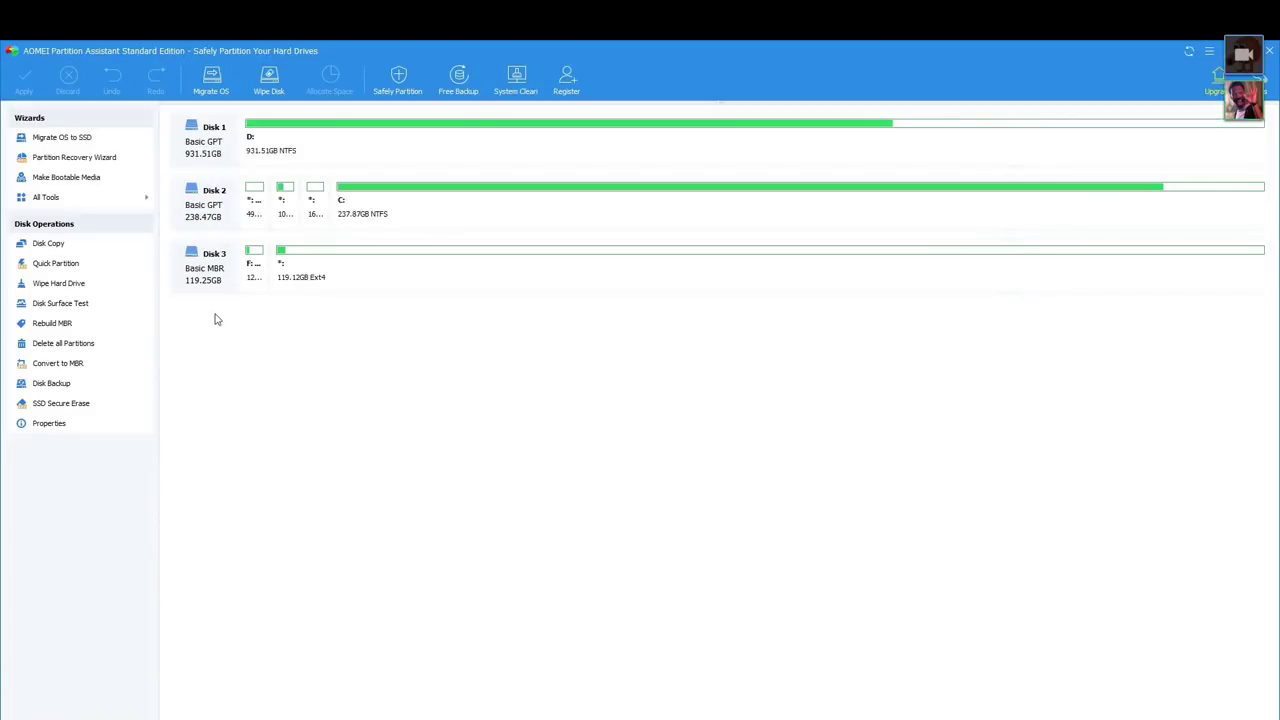
{"action": "left_click", "coordinate": [390, 284]}
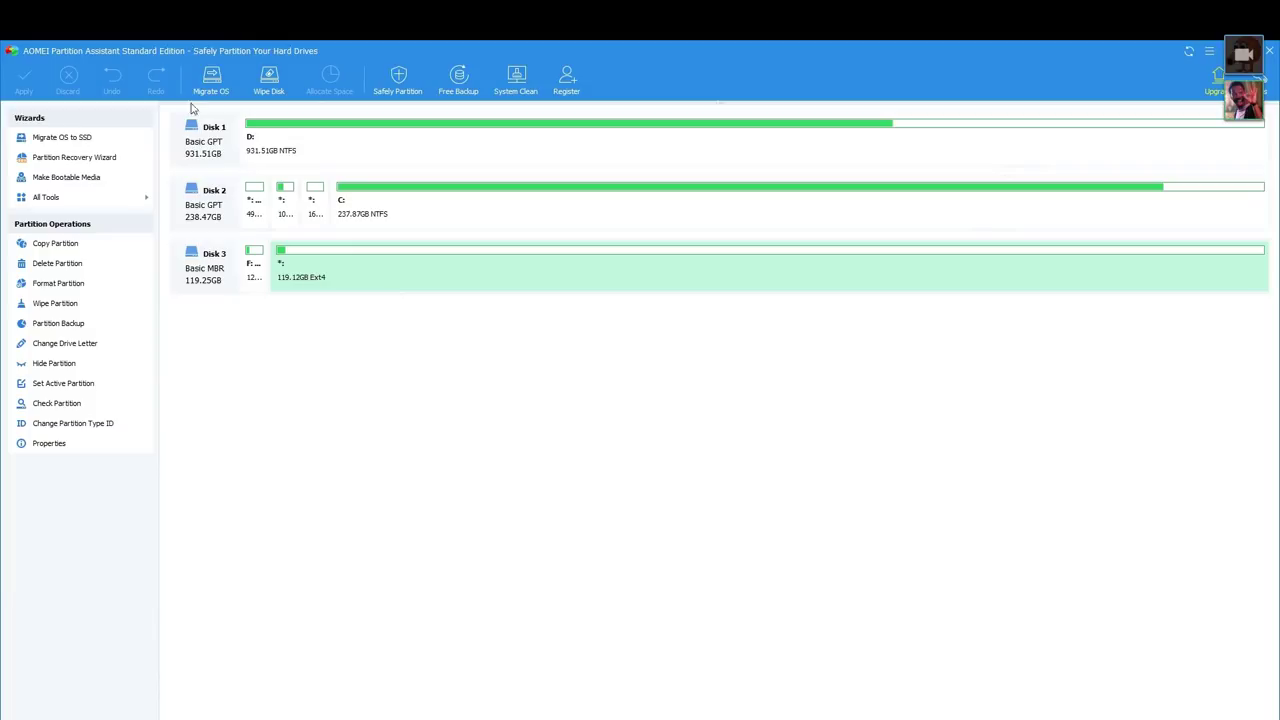
{"action": "left_click", "coordinate": [253, 277]}
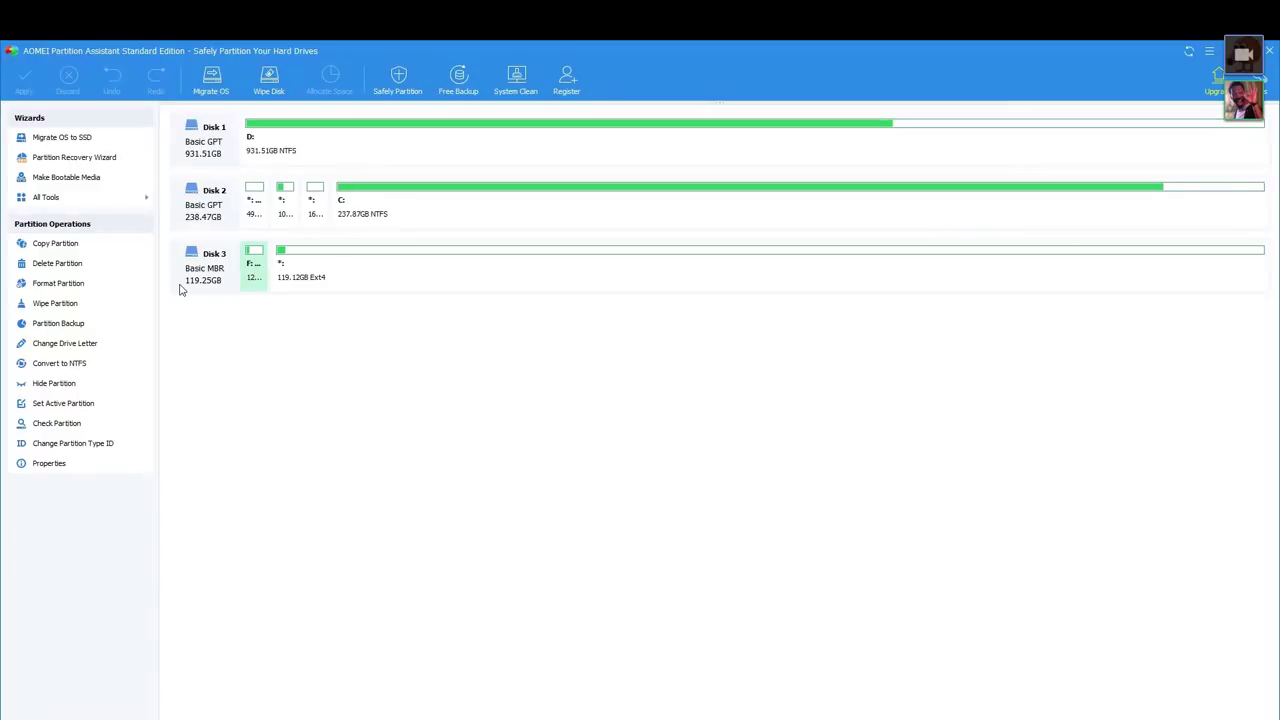
{"action": "right_click", "coordinate": [259, 281]}
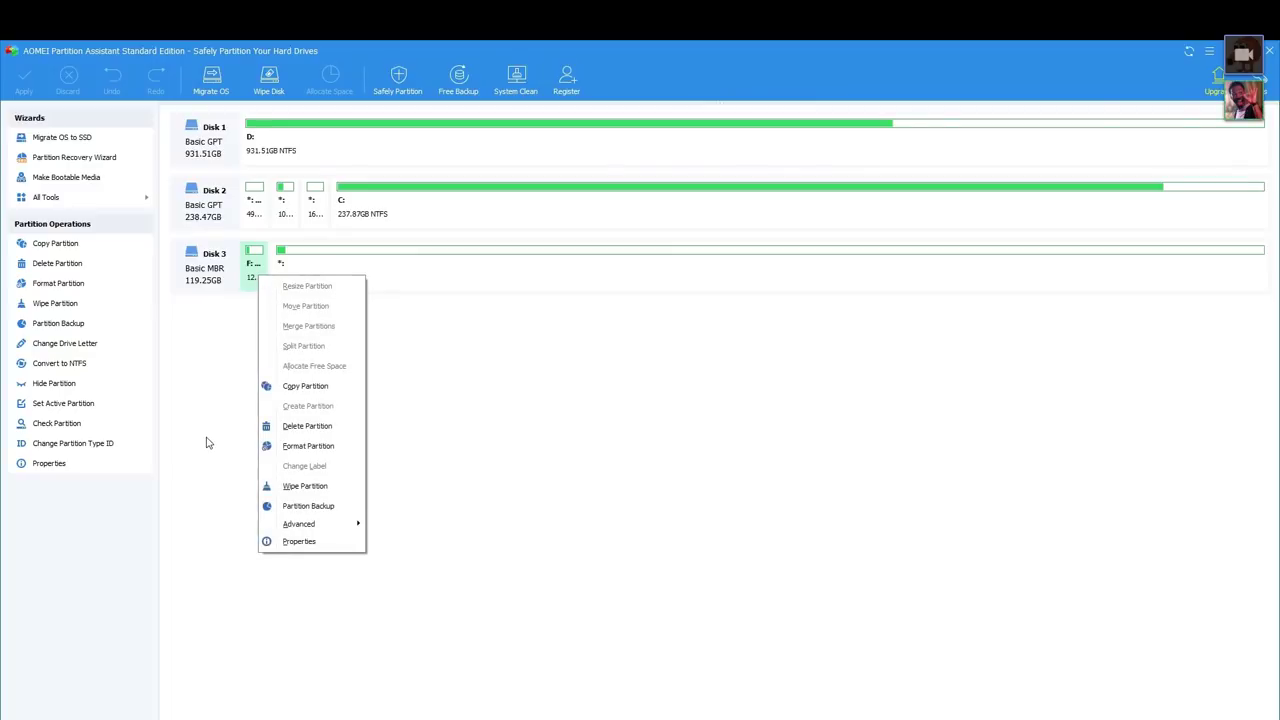
{"action": "left_click", "coordinate": [210, 440]}
{"action": "left_click", "coordinate": [337, 288]}
{"action": "left_click", "coordinate": [254, 288]}
{"action": "left_click", "coordinate": [337, 277]}
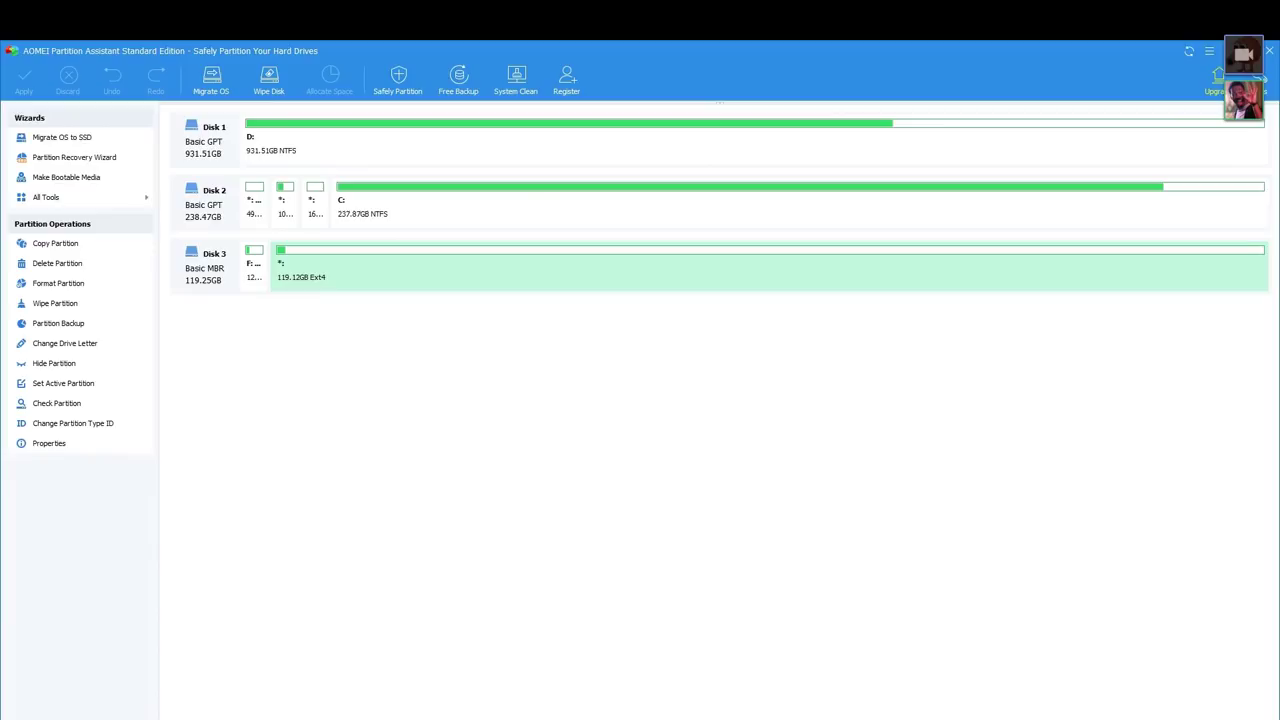
{"action": "left_click", "coordinate": [264, 282]}
{"action": "left_click", "coordinate": [391, 289]}
{"action": "left_click", "coordinate": [260, 285]}
{"action": "left_click", "coordinate": [391, 283]}
{"action": "left_click", "coordinate": [250, 284]}
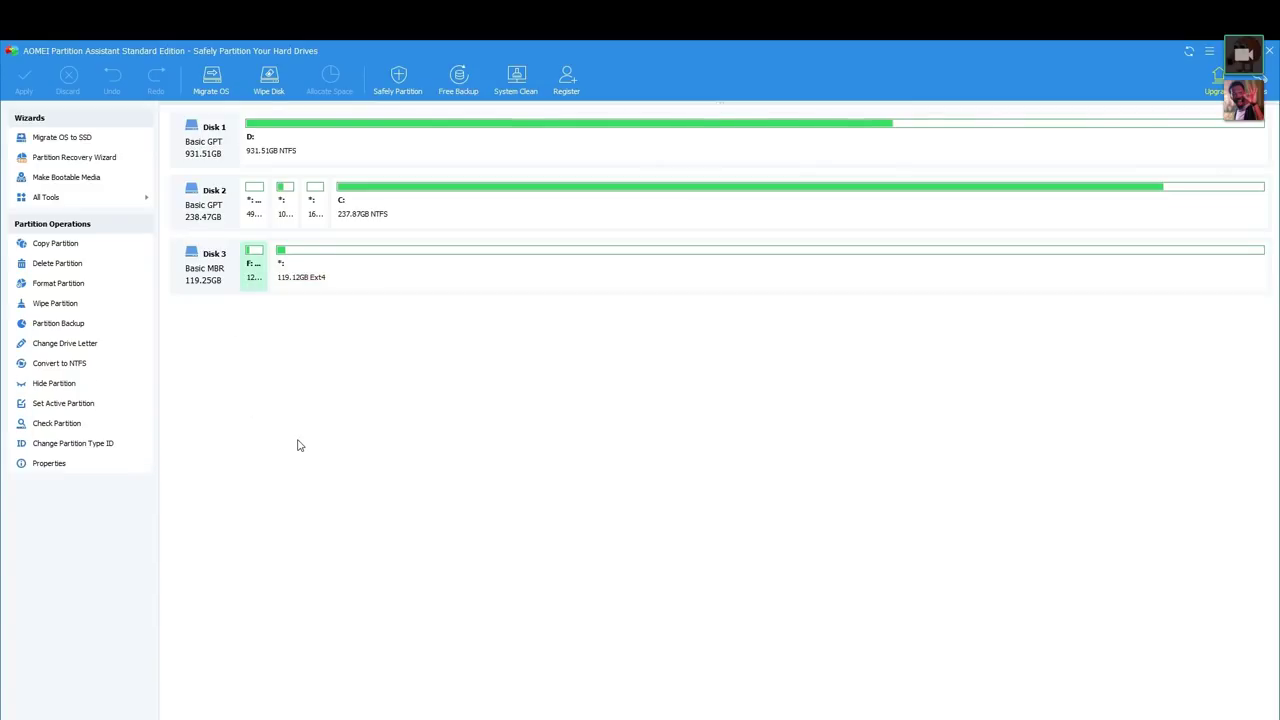
Mark Disk 3's 128MB F: partition for quick deletion
{"action": "right_click", "coordinate": [253, 282]}
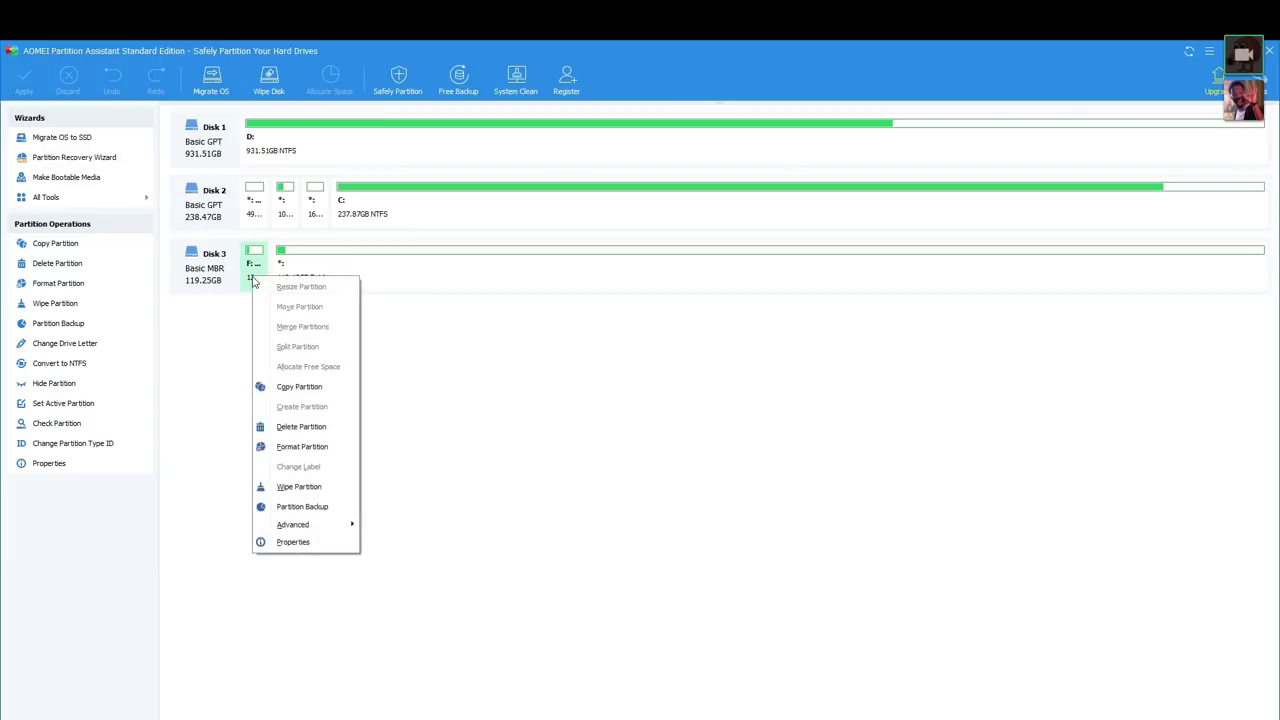
{"action": "left_click", "coordinate": [302, 430]}
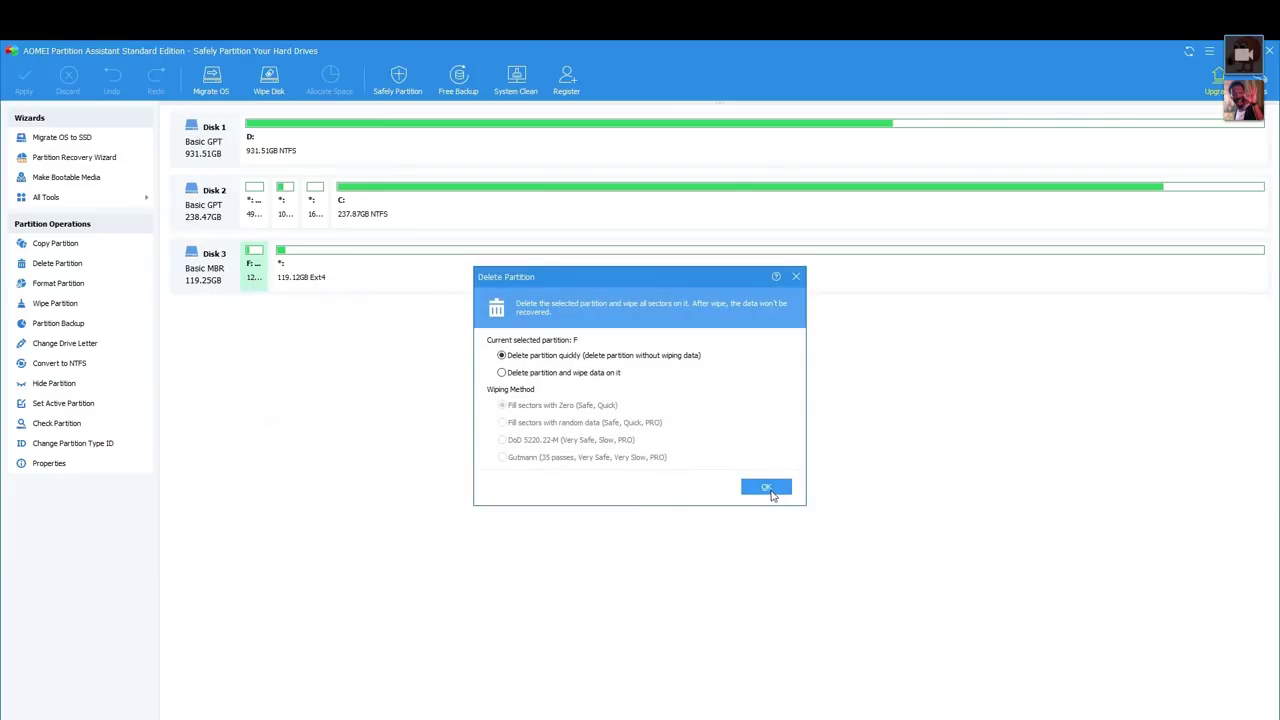
{"action": "left_click", "coordinate": [771, 495]}
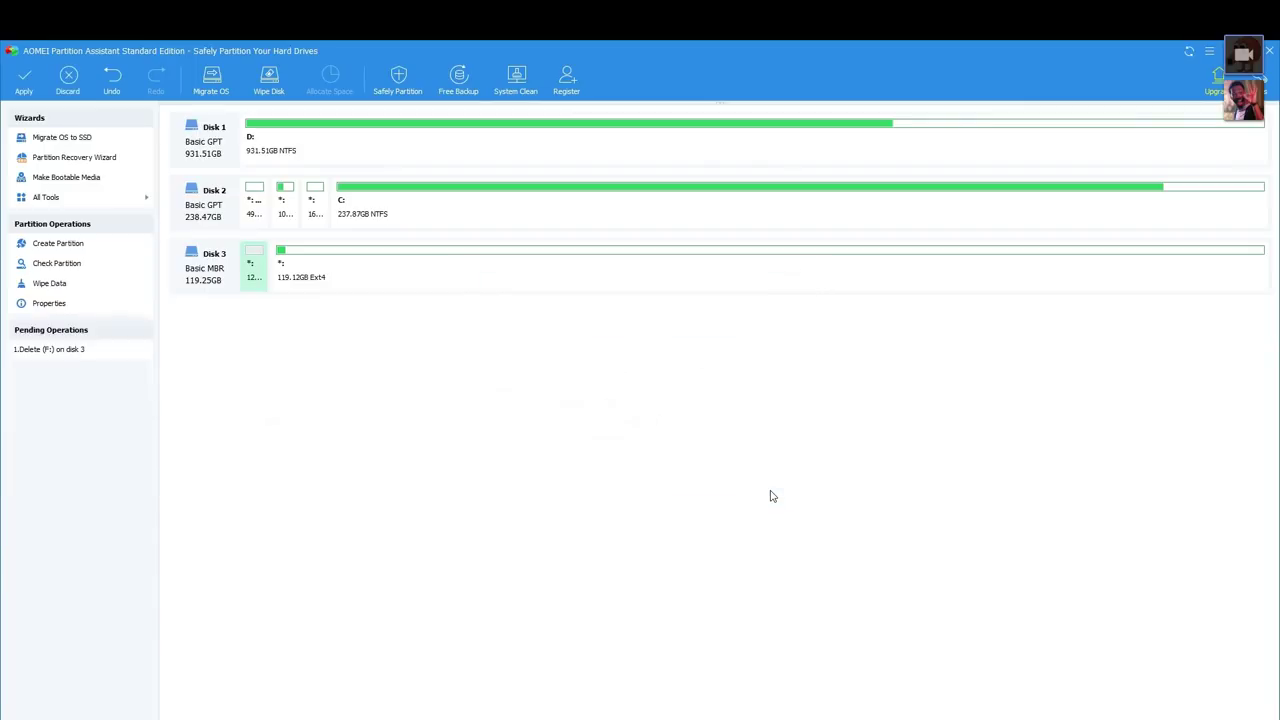
Try operations on the Ext4 partition, dismissing the pending-operations warnings
{"action": "right_click", "coordinate": [338, 291]}
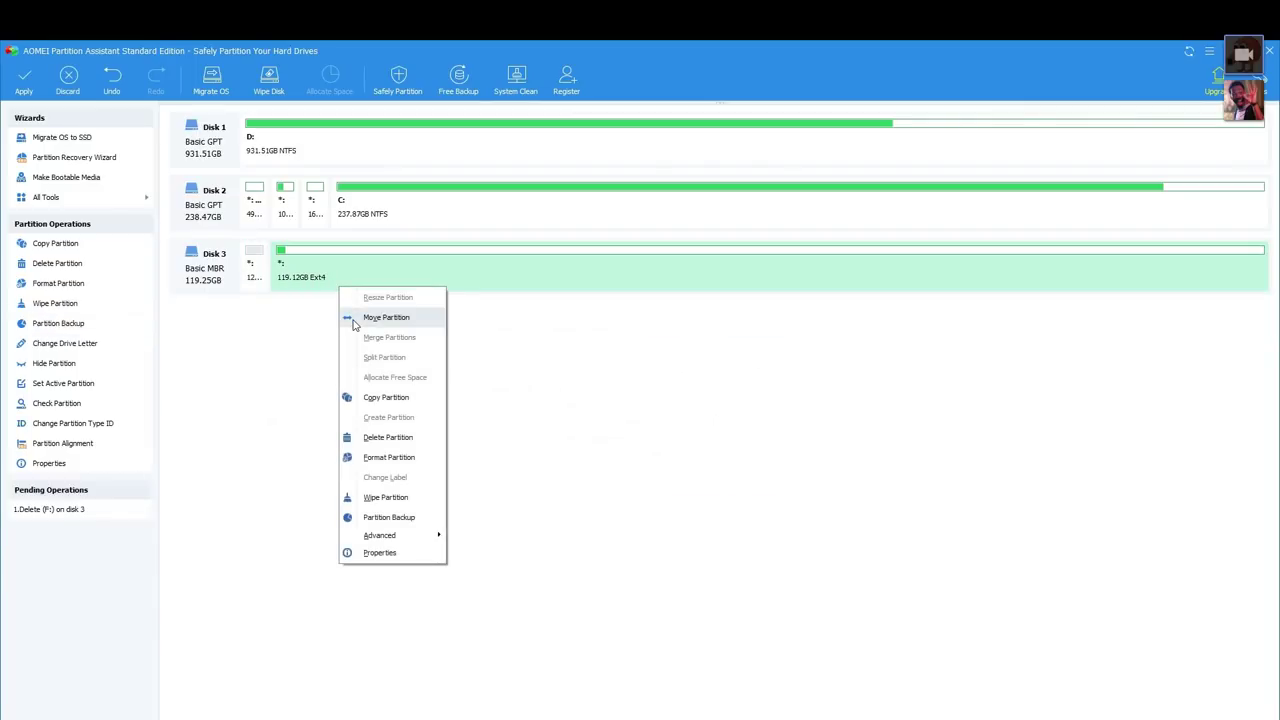
{"action": "left_click", "coordinate": [381, 441]}
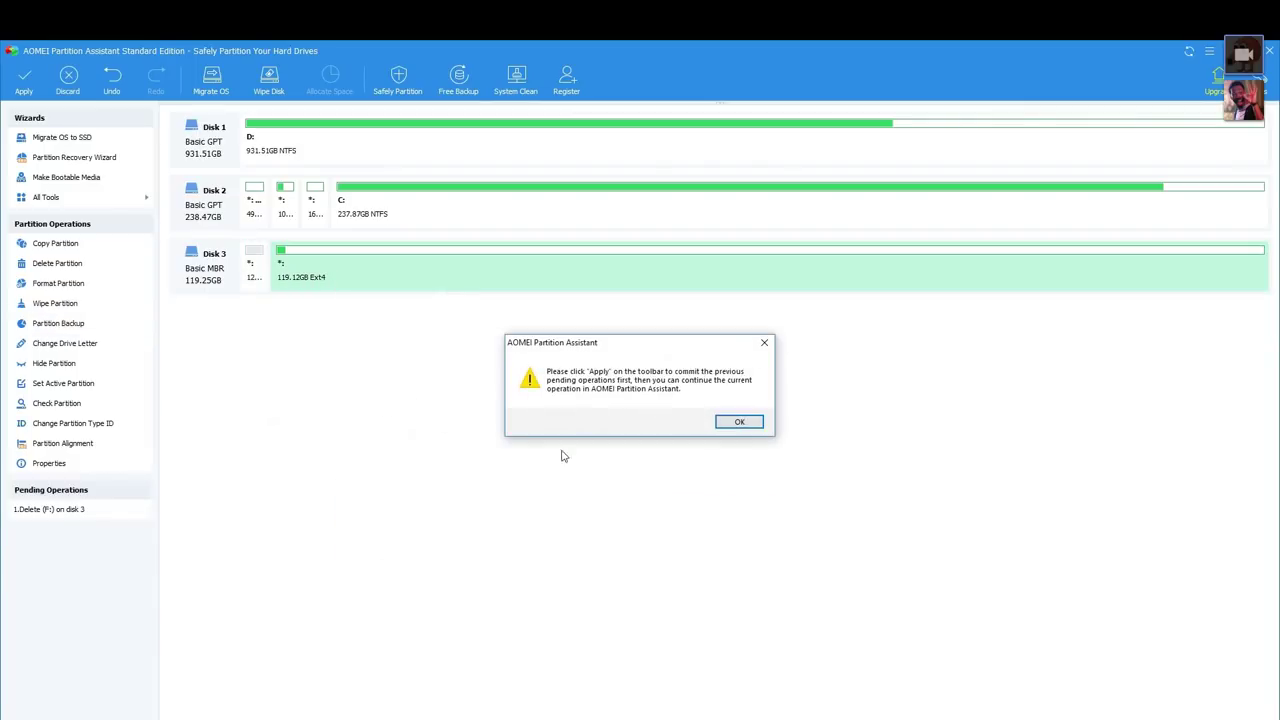
{"action": "left_click", "coordinate": [733, 426]}
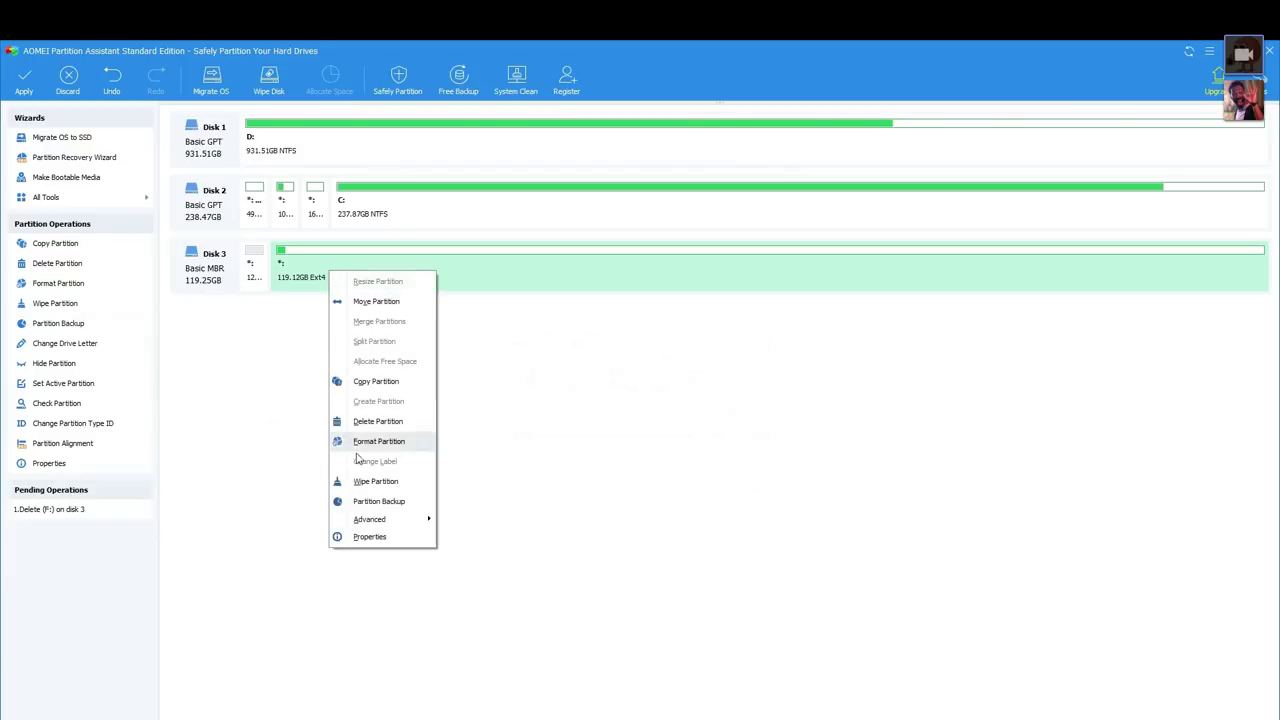
{"action": "left_click", "coordinate": [365, 424]}
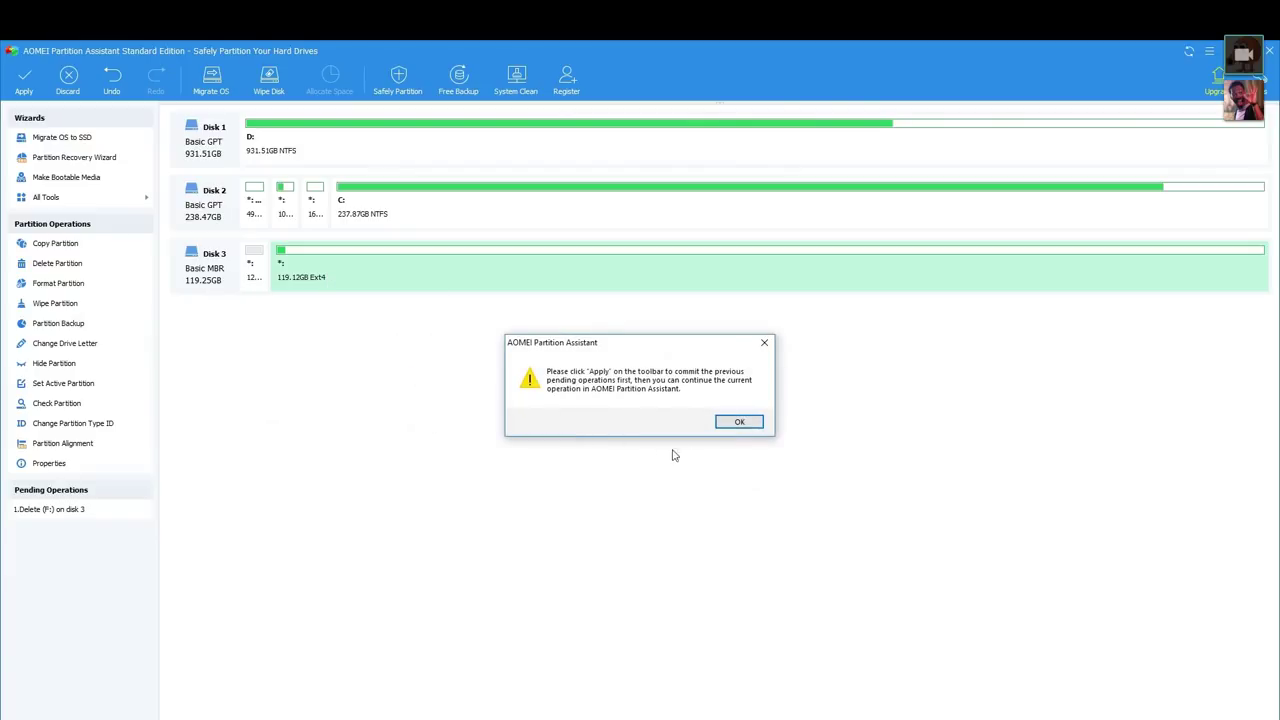
{"action": "left_click", "coordinate": [738, 422]}
Apply the pending F: partition deletion and acknowledge its completion
{"action": "left_click", "coordinate": [24, 80]}
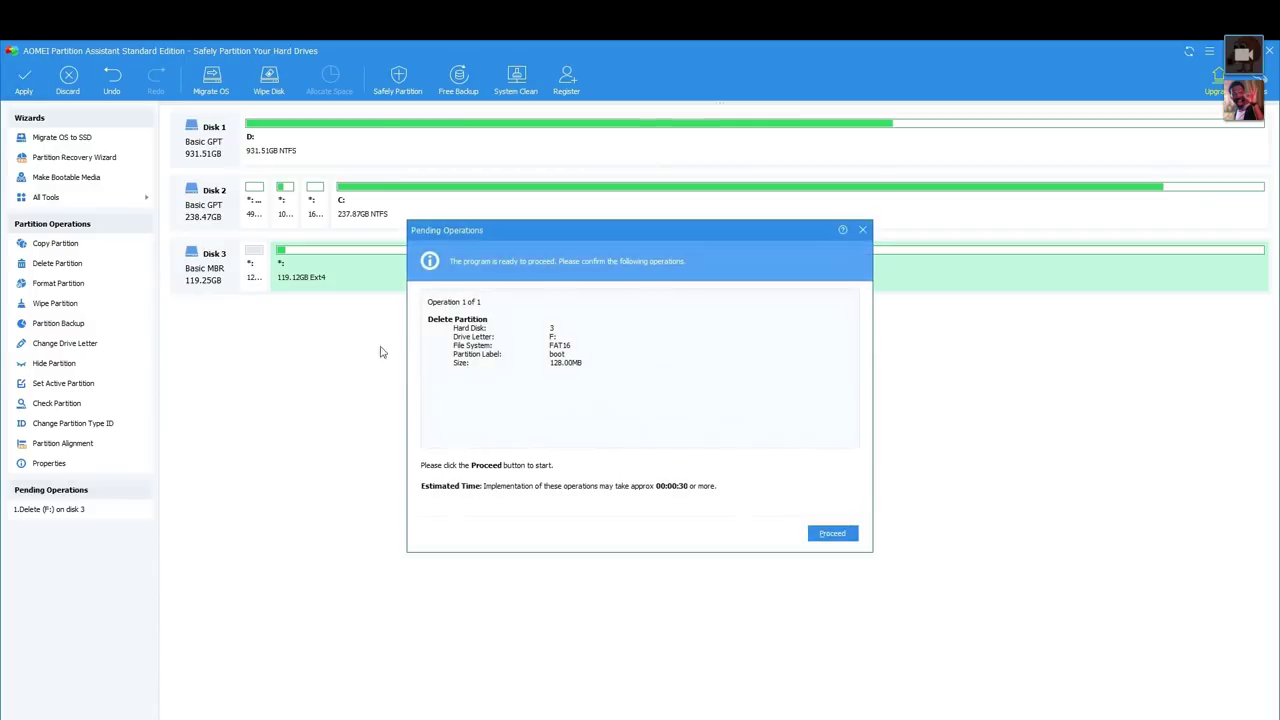
{"action": "left_click", "coordinate": [830, 534]}
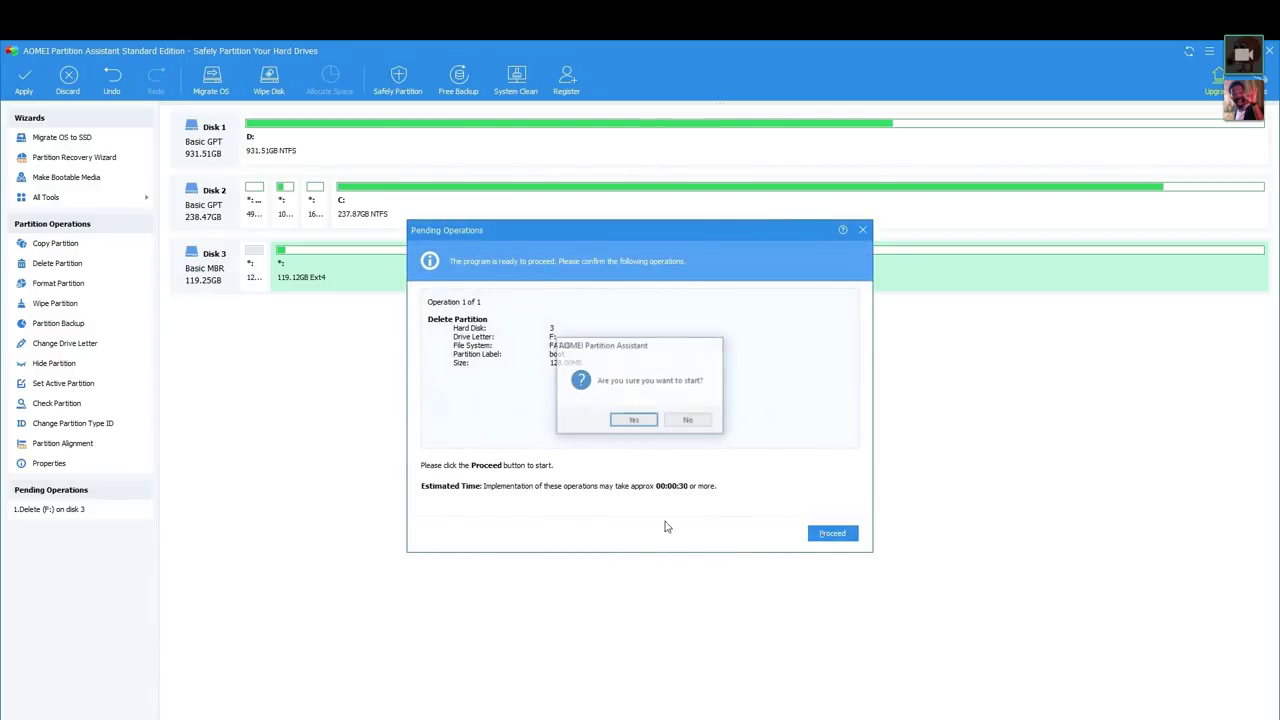
{"action": "left_click", "coordinate": [625, 420]}
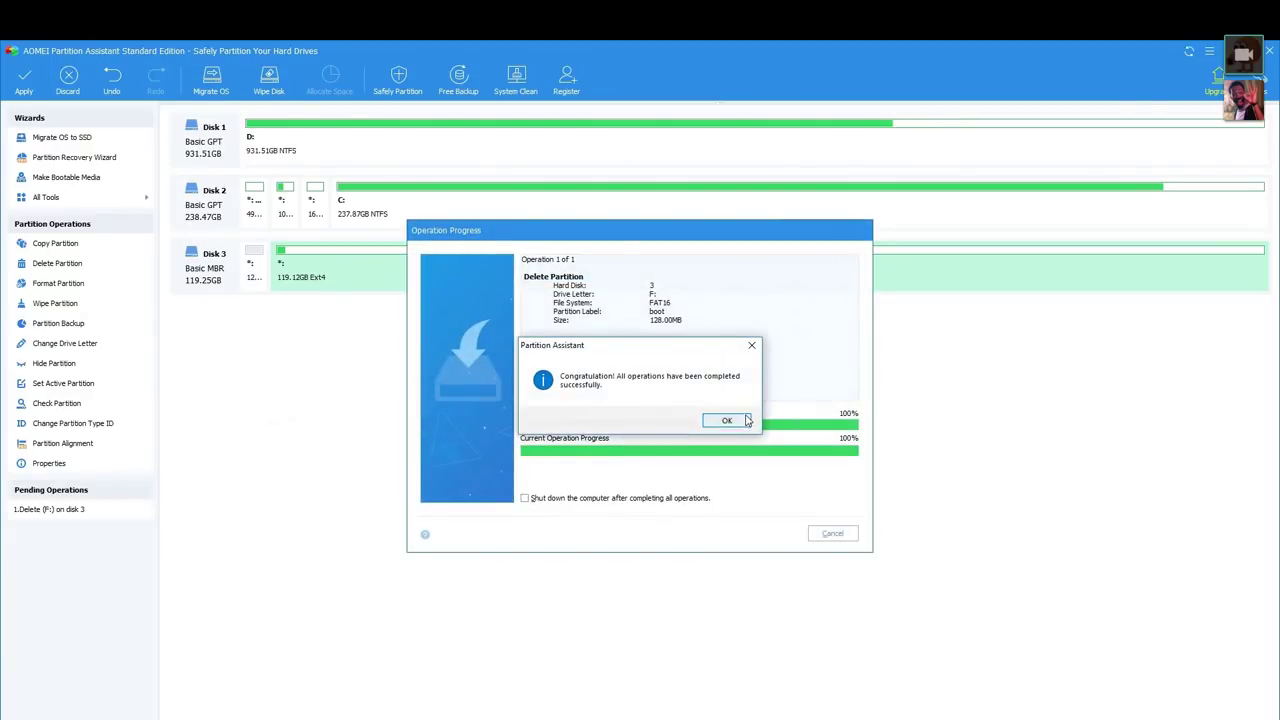
{"action": "left_click", "coordinate": [726, 420]}
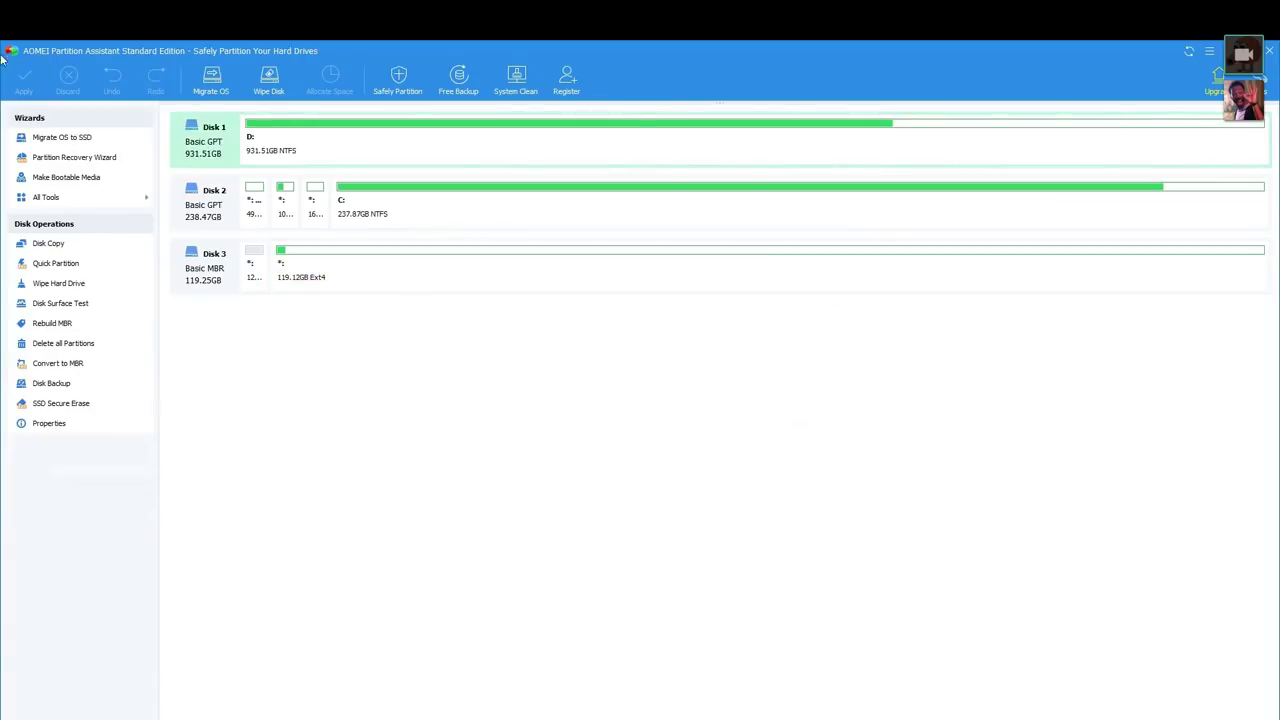
Mark Disk 3's 119.12GB Ext4 partition for deletion
{"action": "right_click", "coordinate": [325, 272]}
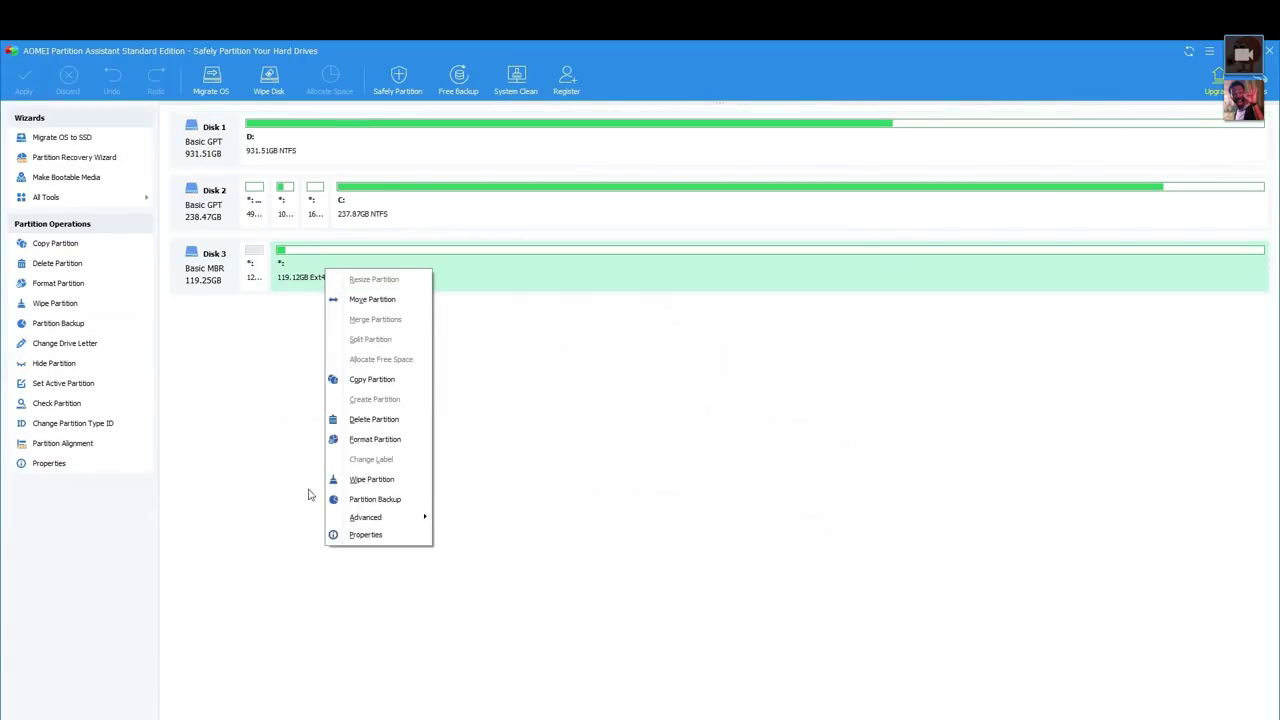
{"action": "left_click", "coordinate": [378, 420]}
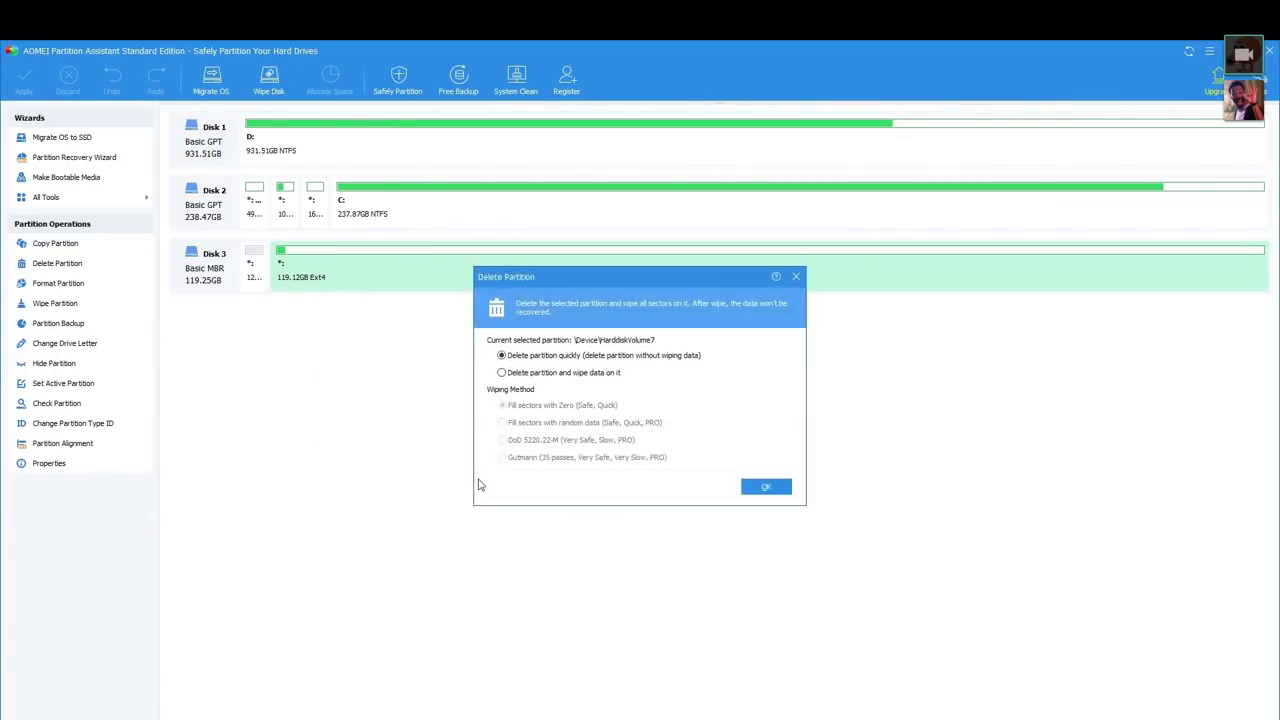
{"action": "left_click", "coordinate": [766, 487]}
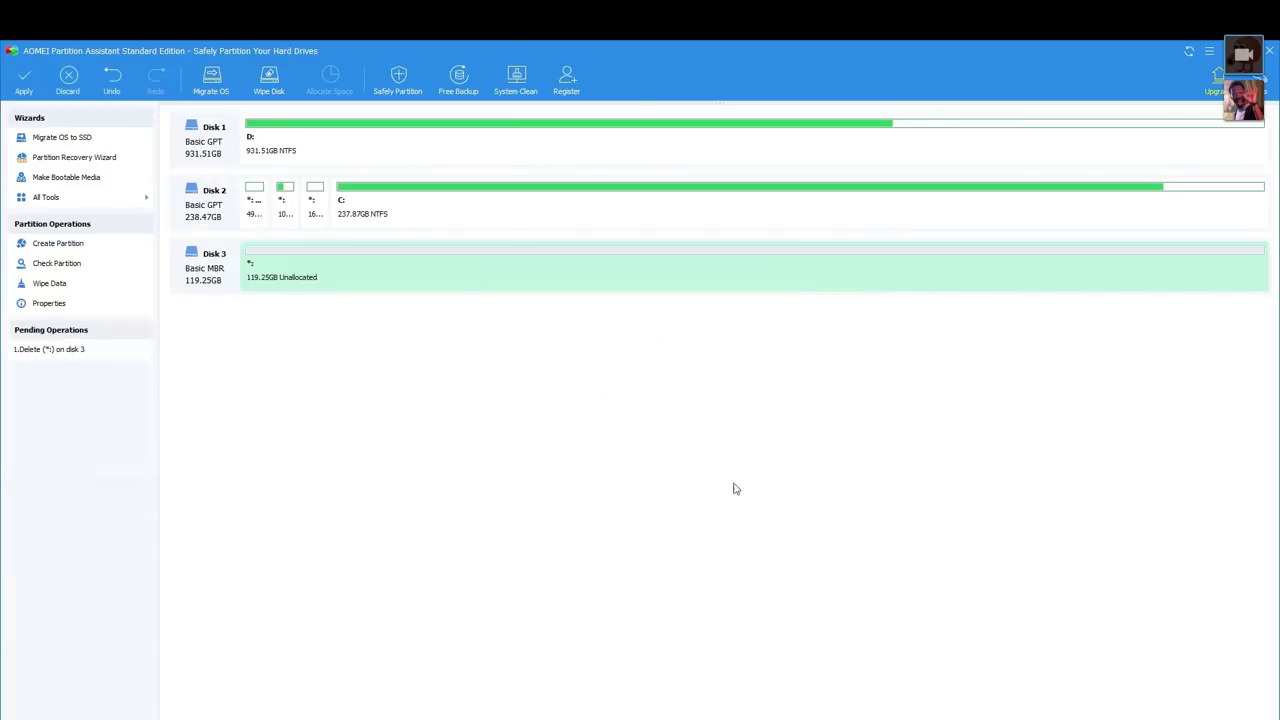
{"action": "right_click", "coordinate": [288, 275]}
Apply the pending Ext4 deletion and dismiss the completion message
{"action": "left_click", "coordinate": [38, 84]}
{"action": "left_click", "coordinate": [826, 540]}
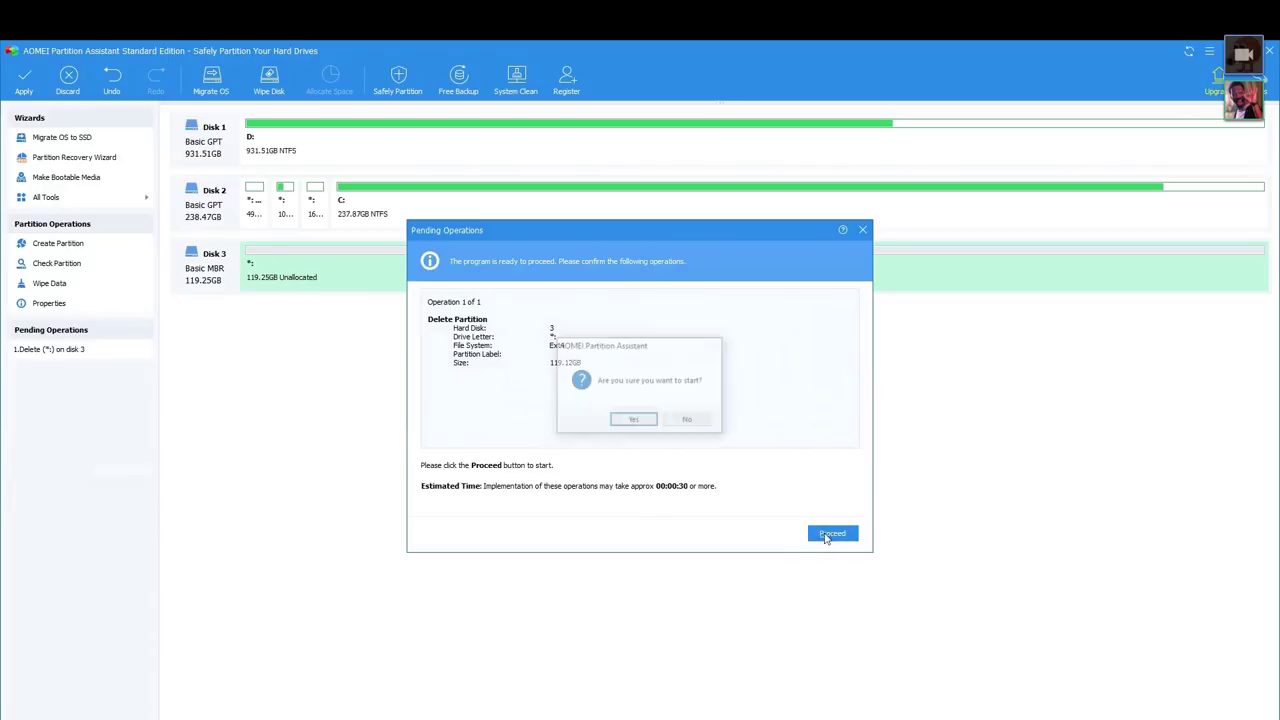
{"action": "left_click", "coordinate": [629, 424]}
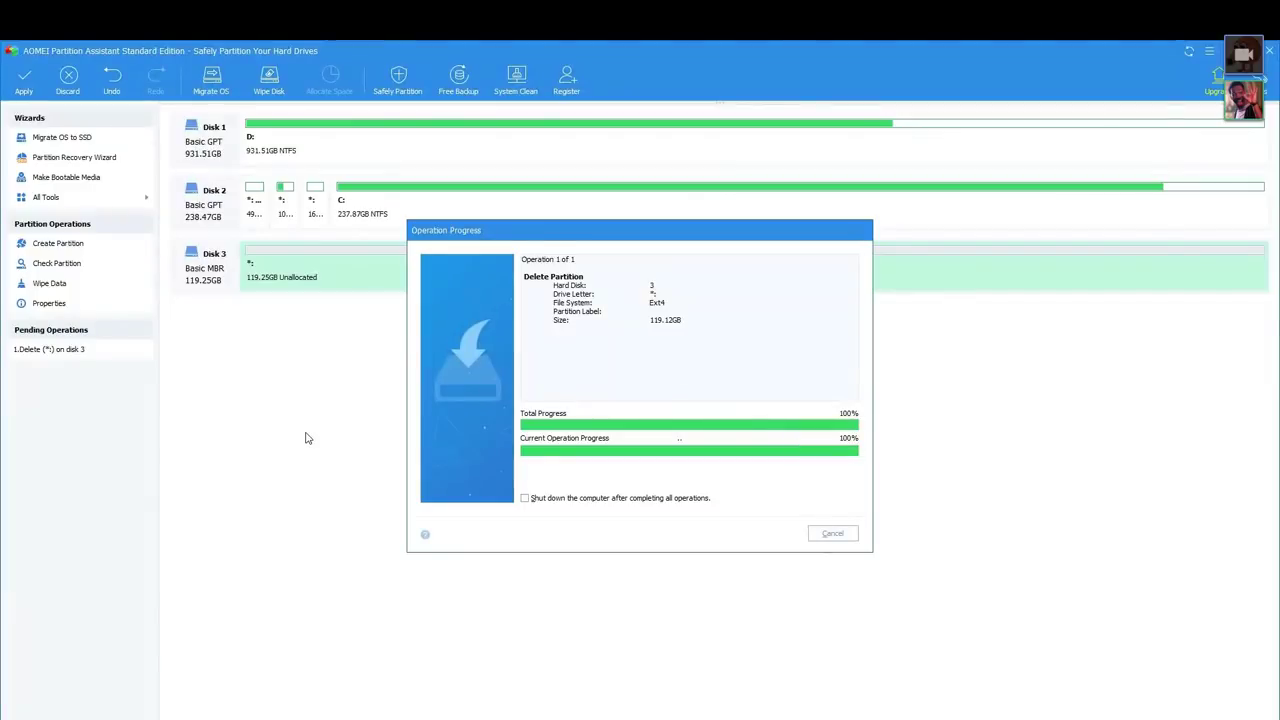
{"action": "left_click", "coordinate": [727, 420]}
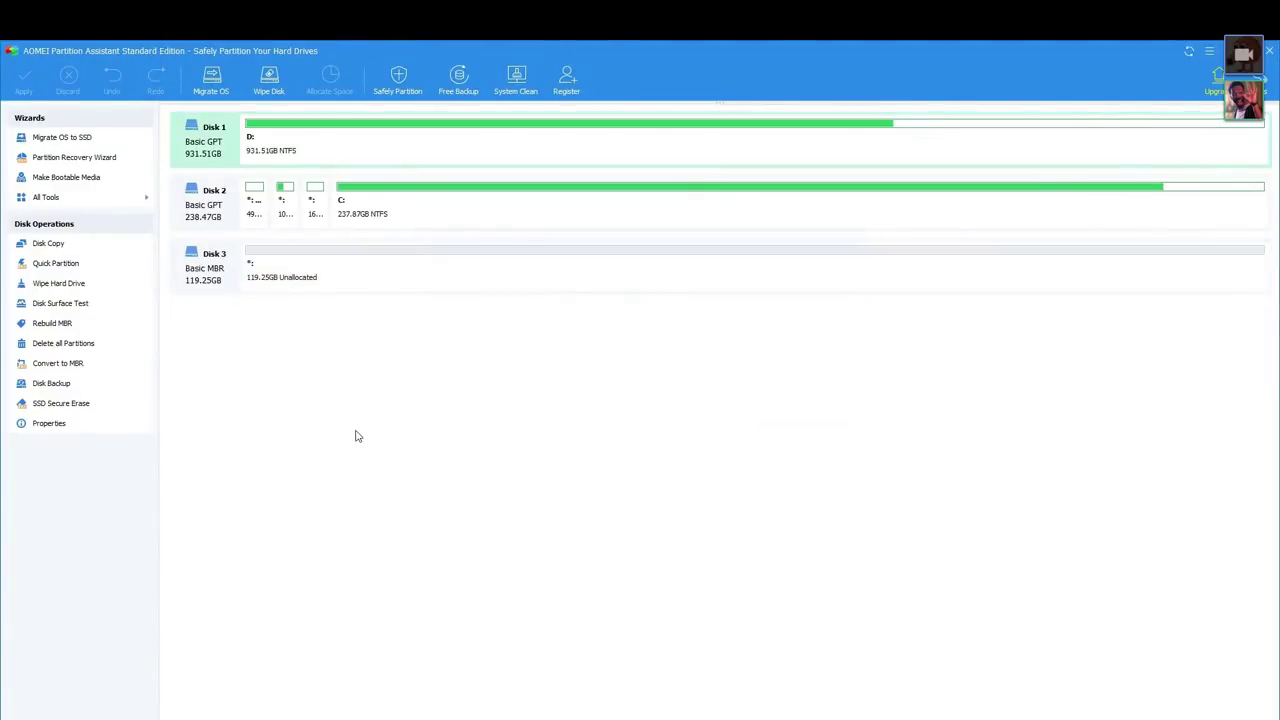
Create a 119.24GB FAT32 partition with drive letter E: in Disk 3's unallocated space
{"action": "right_click", "coordinate": [316, 278]}
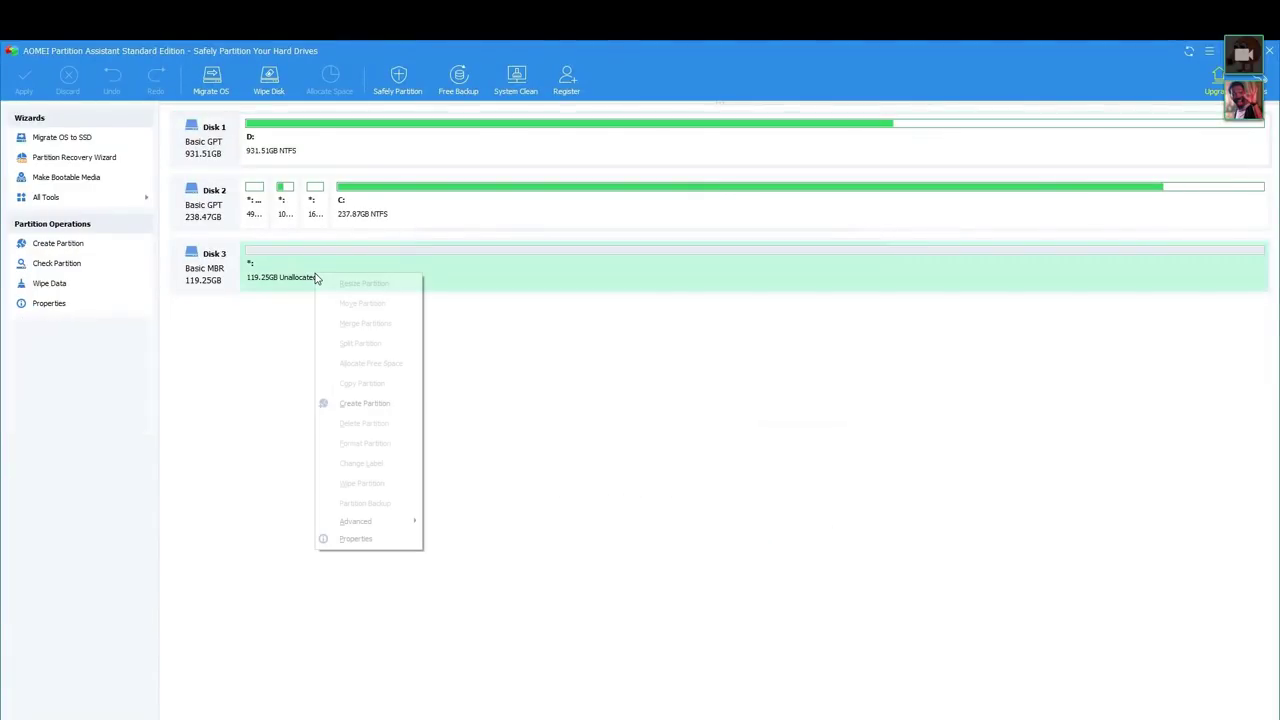
{"action": "left_click", "coordinate": [362, 403]}
{"action": "left_click", "coordinate": [843, 486]}
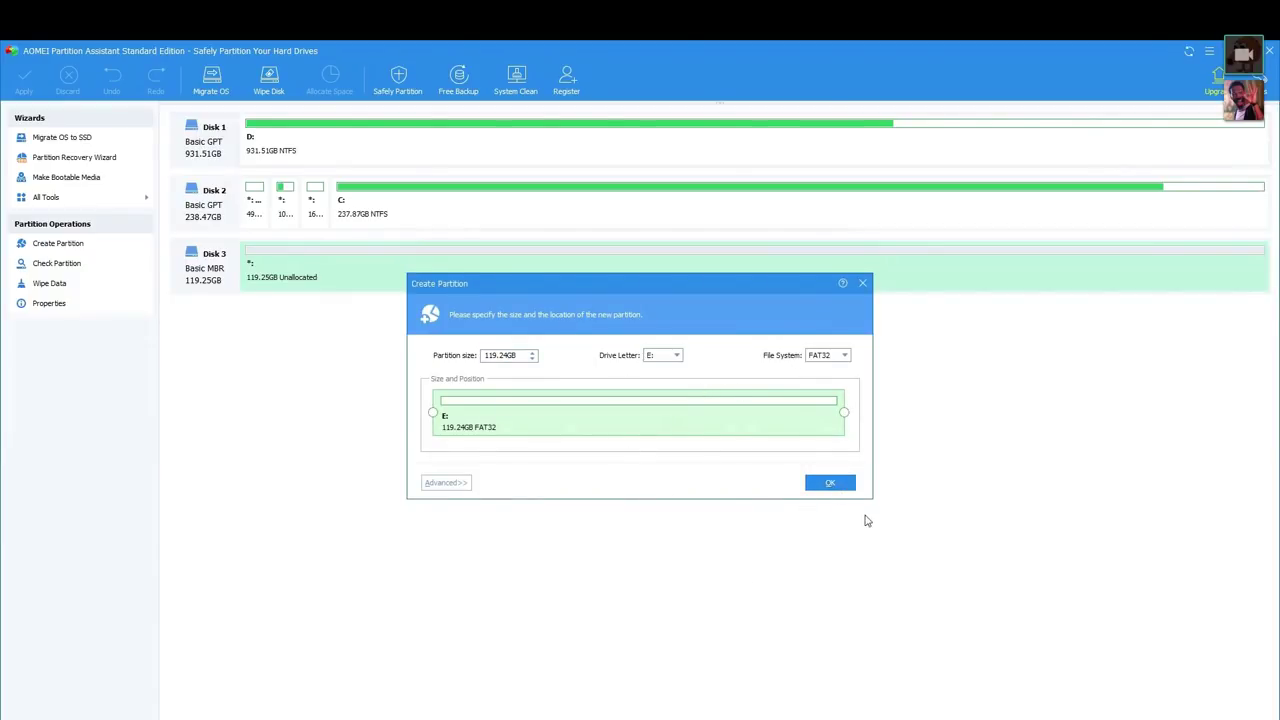
{"action": "left_click", "coordinate": [828, 483]}
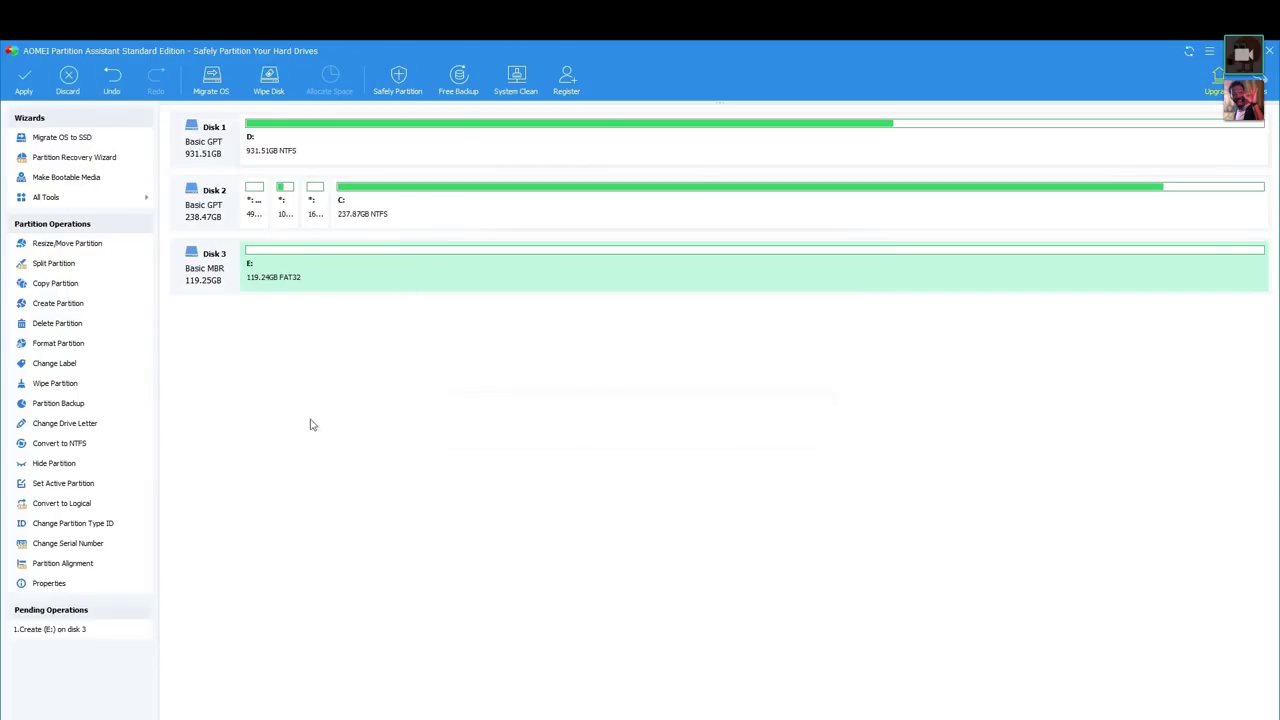
Apply the pending partition creation and dismiss the completion message
{"action": "left_click", "coordinate": [22, 90]}
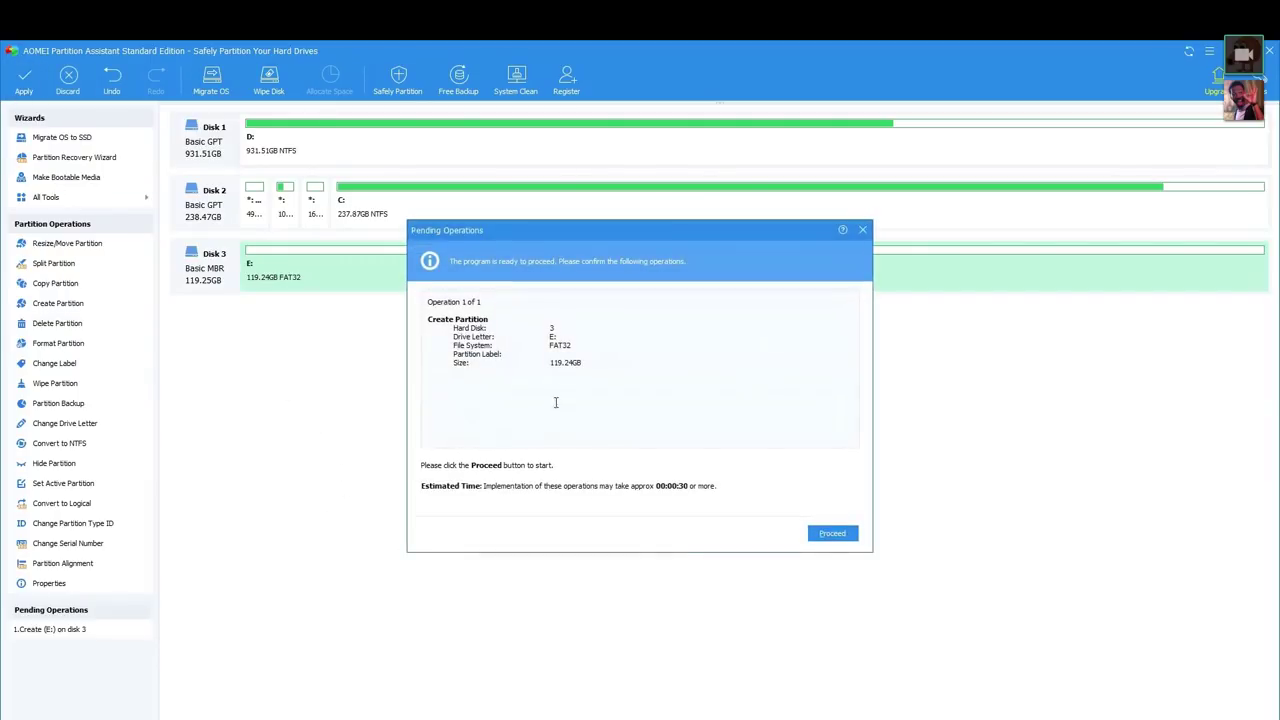
{"action": "left_click", "coordinate": [831, 533]}
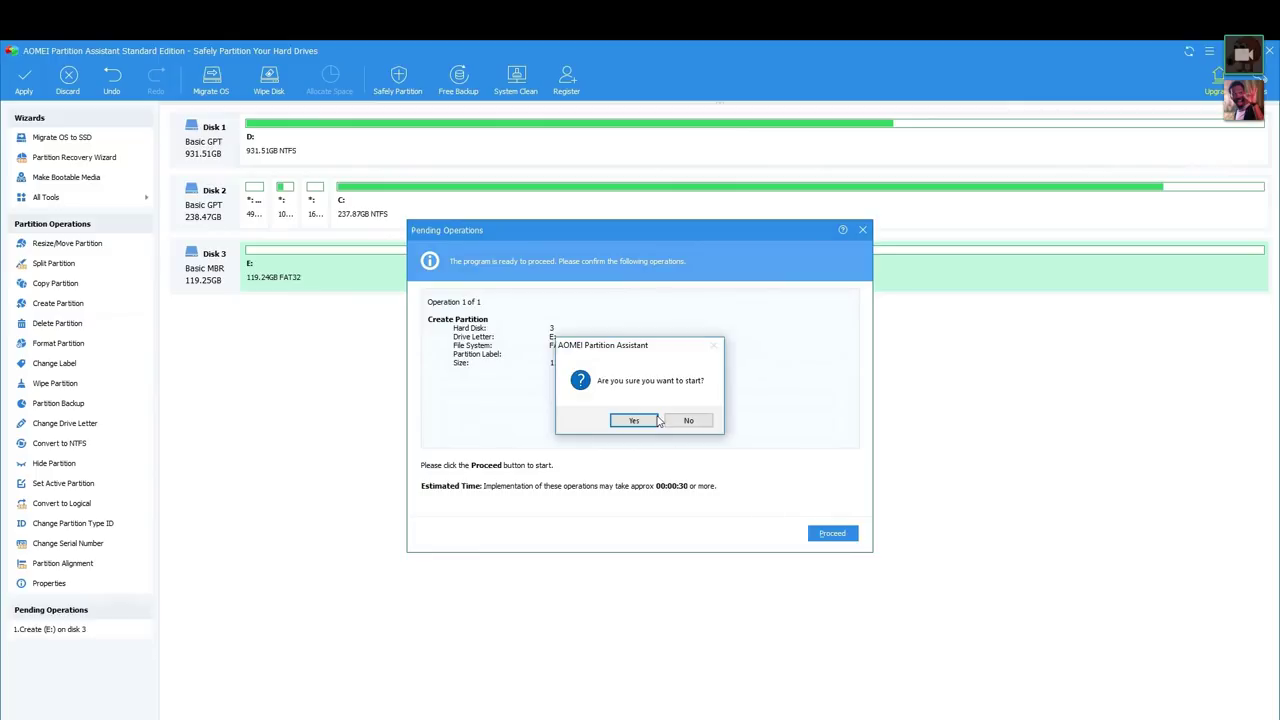
{"action": "left_click", "coordinate": [634, 420]}
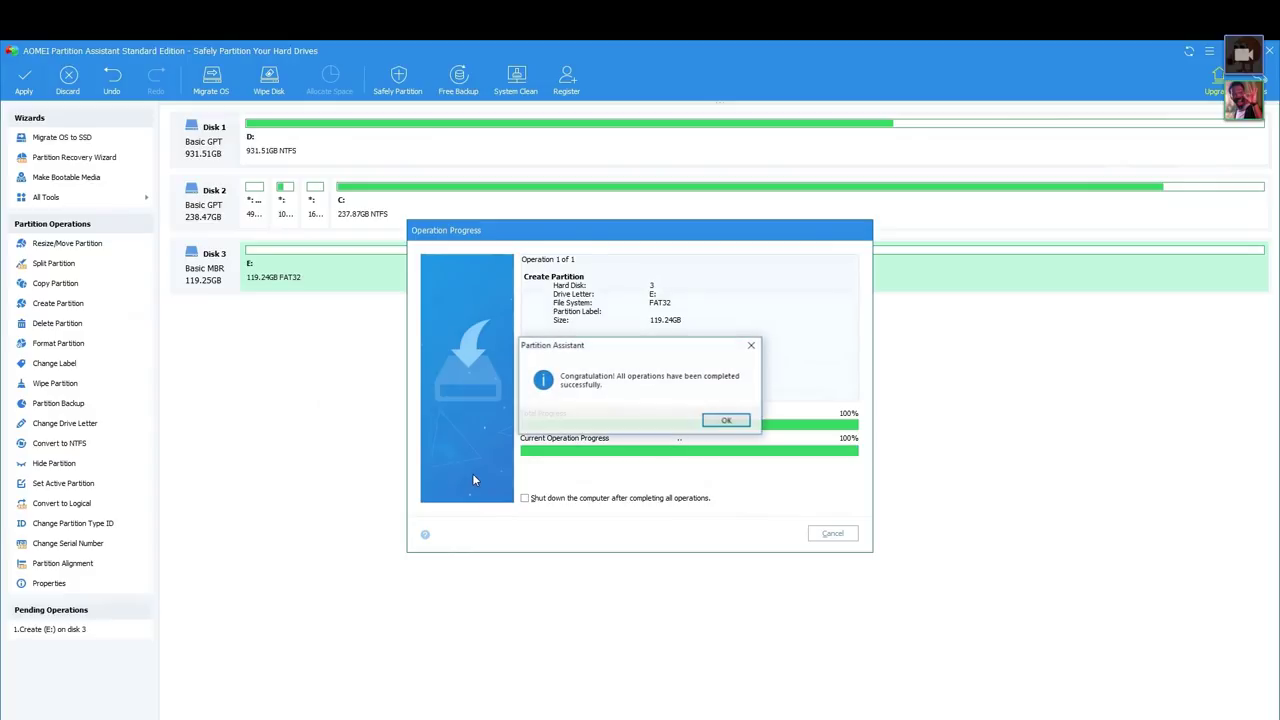
{"action": "left_click", "coordinate": [727, 420]}
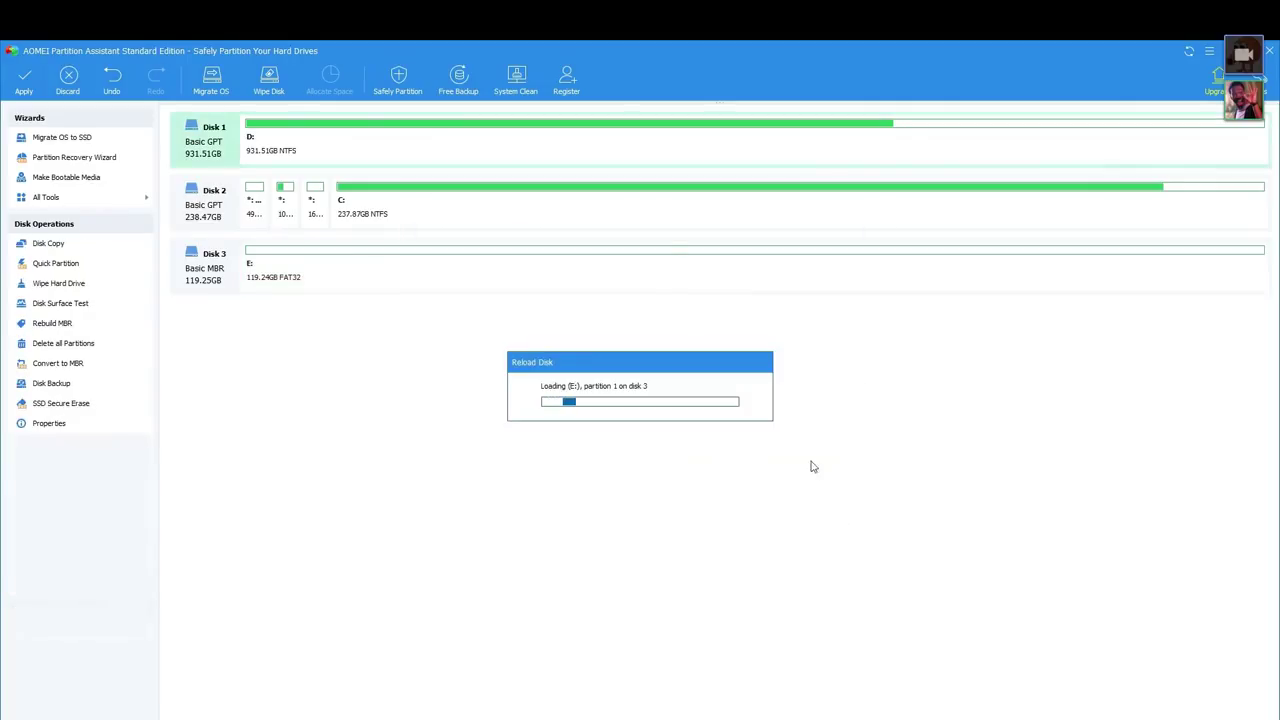
Close AOMEI Partition Assistant and move the balenaEtcher window up and to the left
{"action": "left_click", "coordinate": [1269, 50]}
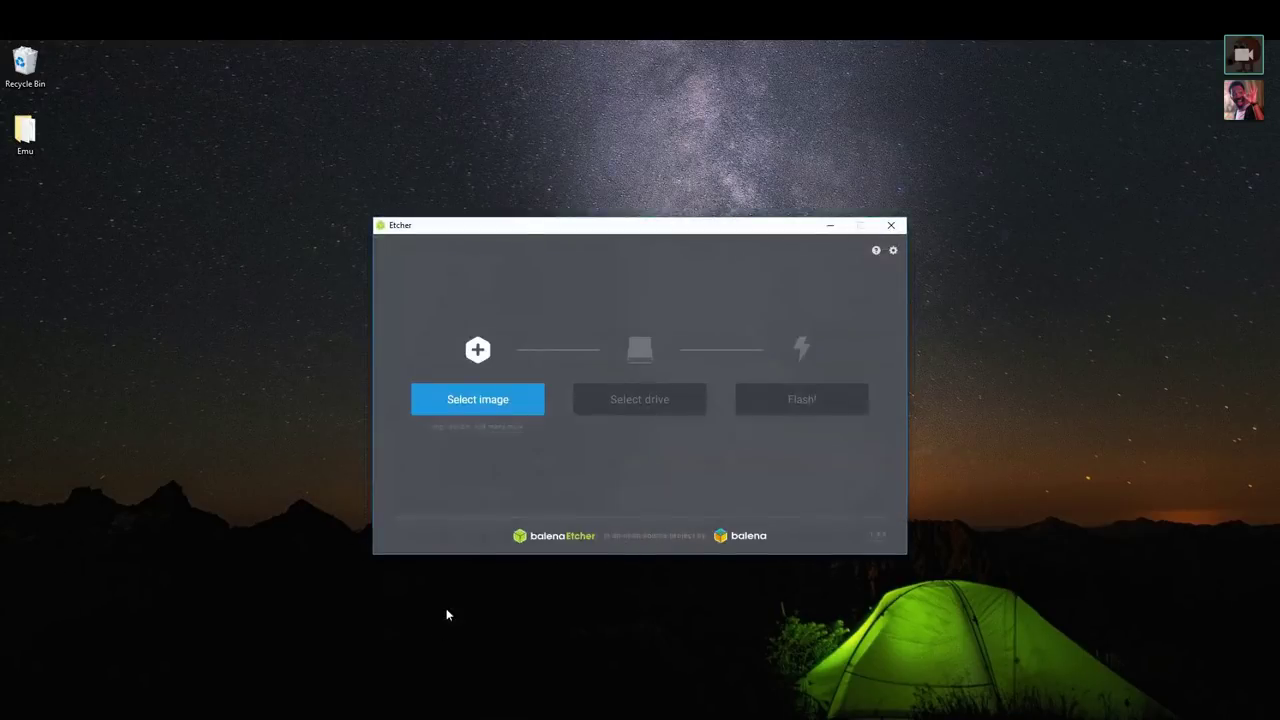
{"action": "left_click_drag", "start_coordinate": [569, 227], "coordinate": [447, 125]}
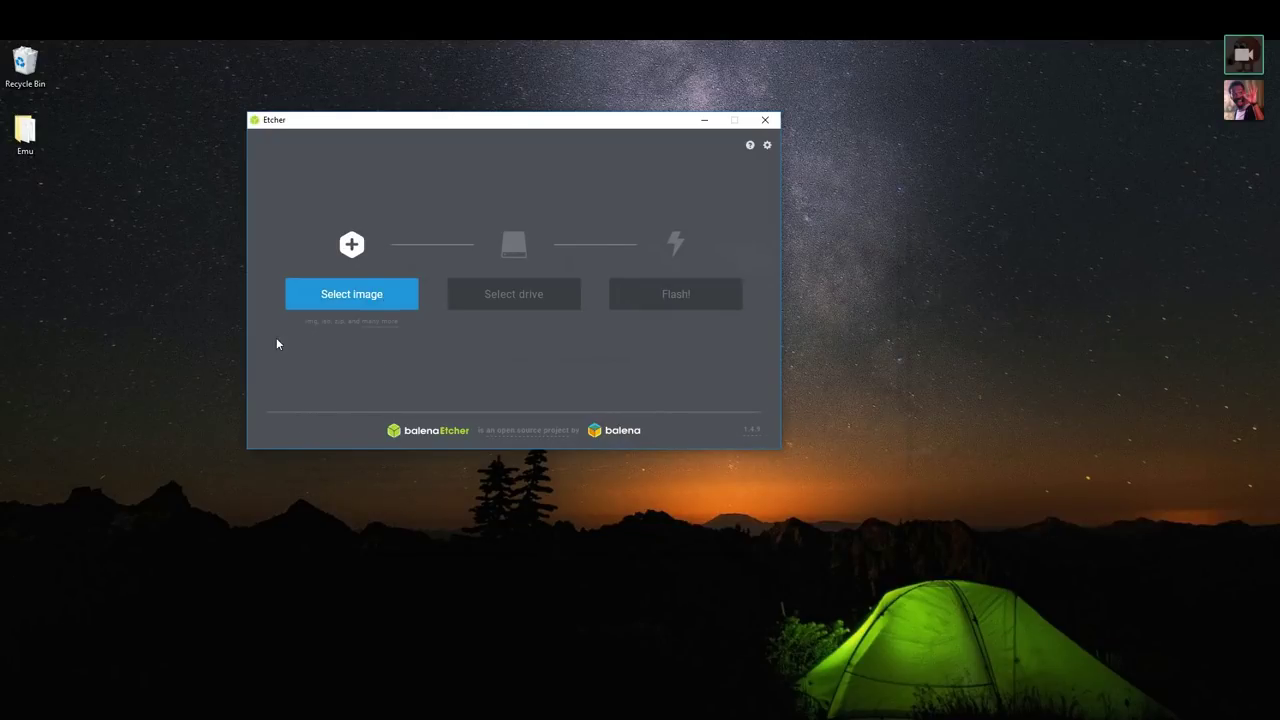
{"action": "mouse_move", "coordinate": [363, 317]}
Launch Win32DiskImager with administrator approval, then shift the Etcher window slightly right
{"action": "left_click", "coordinate": [16, 716]}
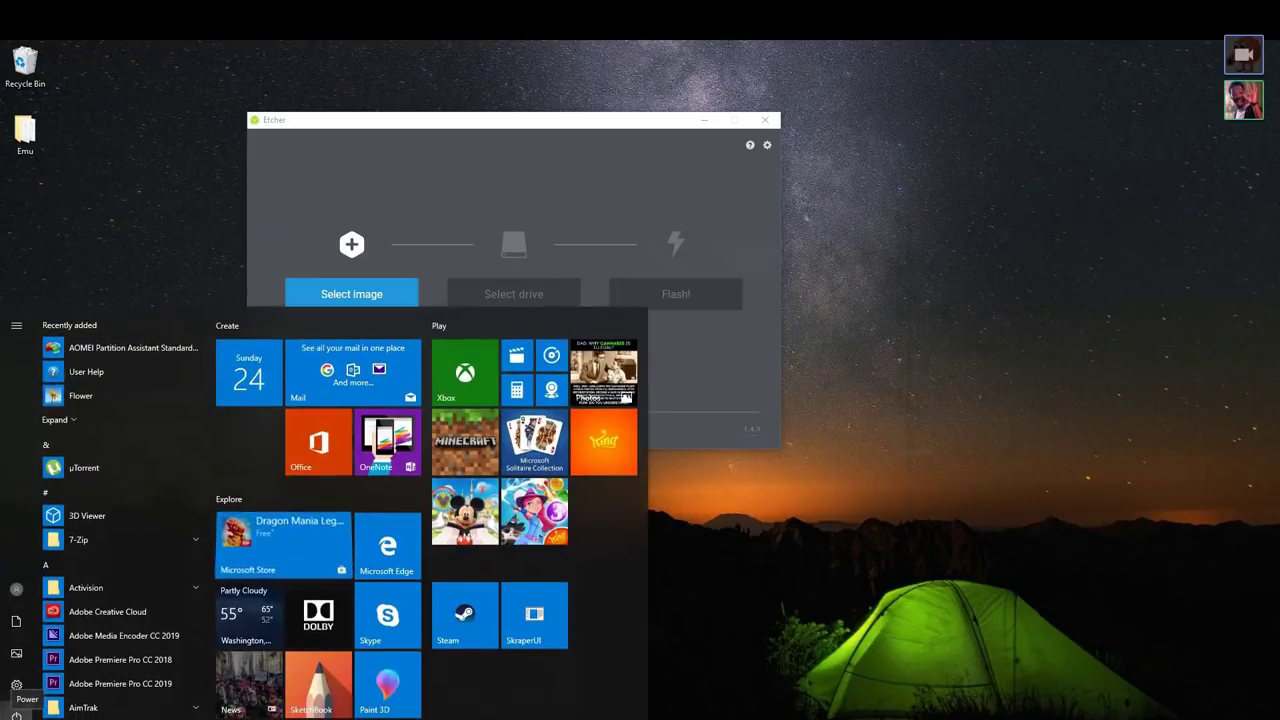
{"action": "type", "text": "win32"}
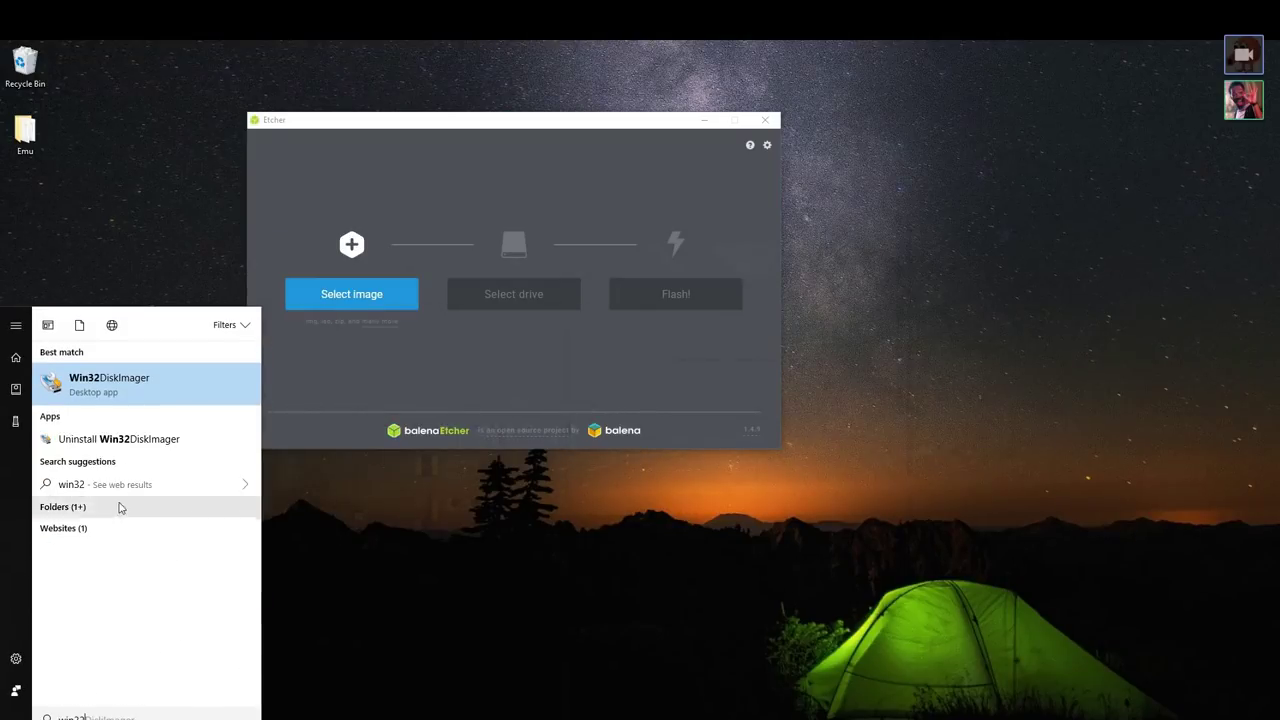
{"action": "left_click", "coordinate": [129, 395]}
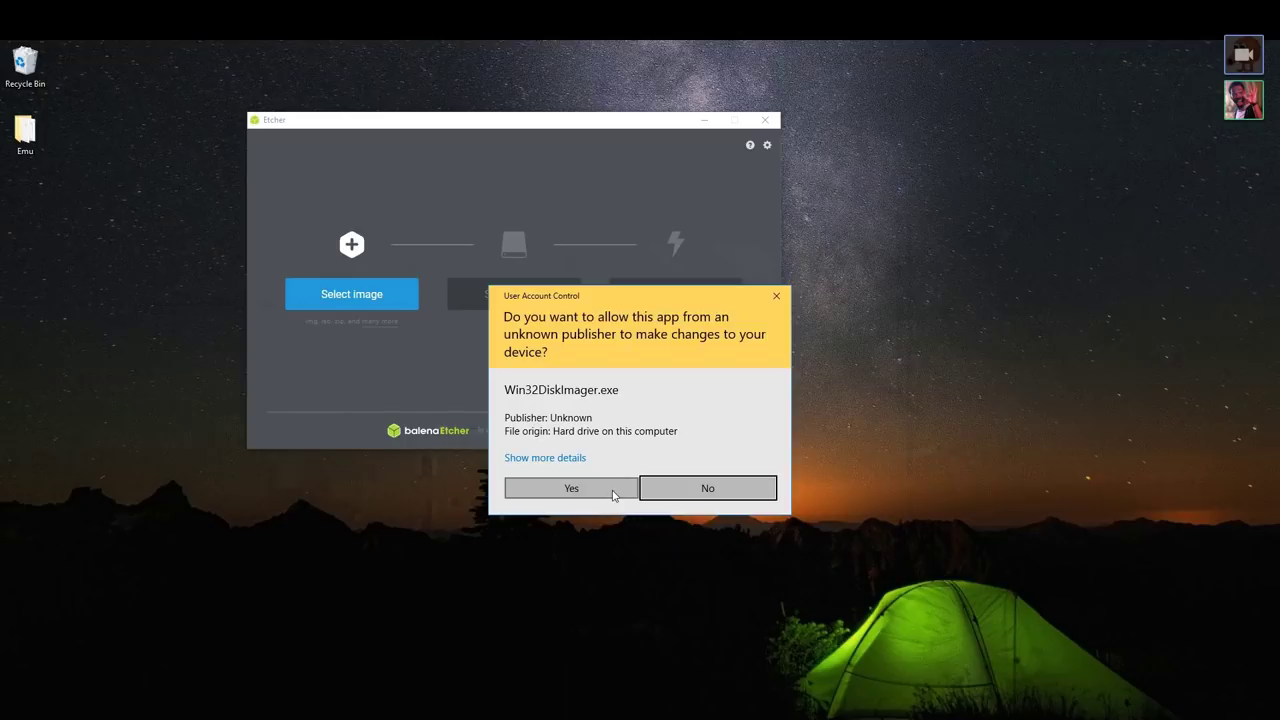
{"action": "left_click", "coordinate": [613, 495]}
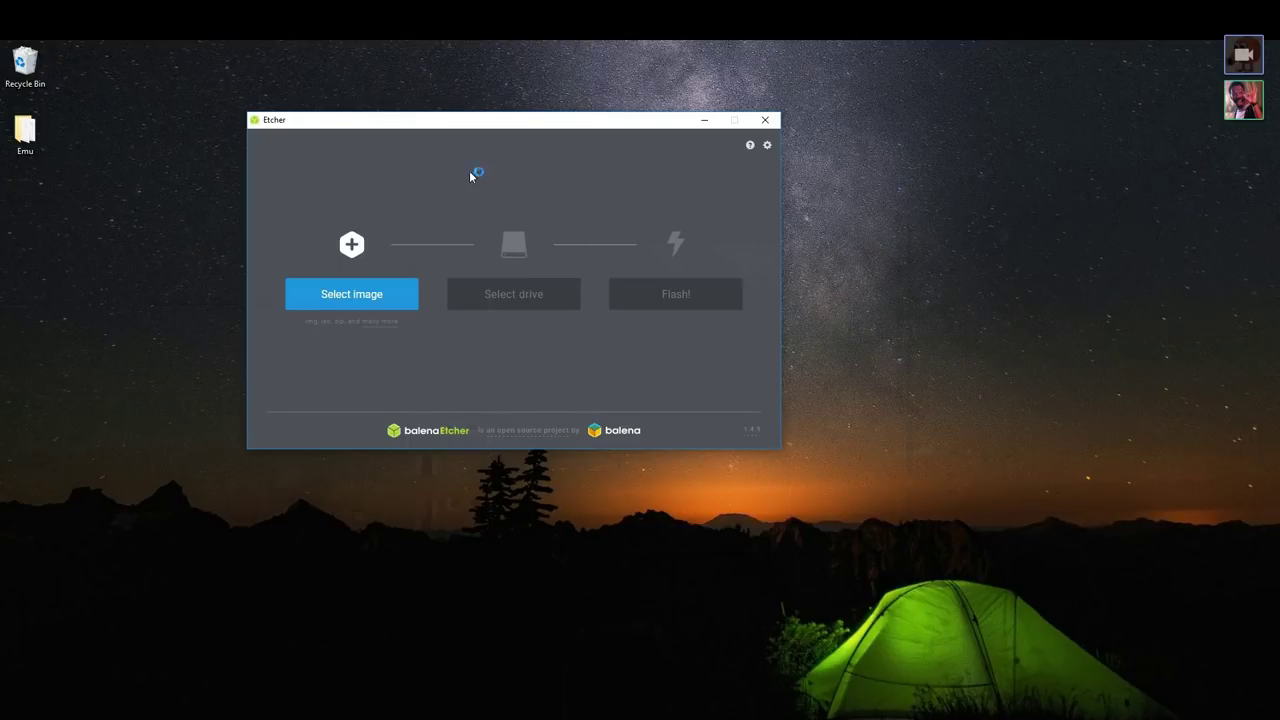
{"action": "left_click_drag", "start_coordinate": [540, 123], "coordinate": [609, 131]}
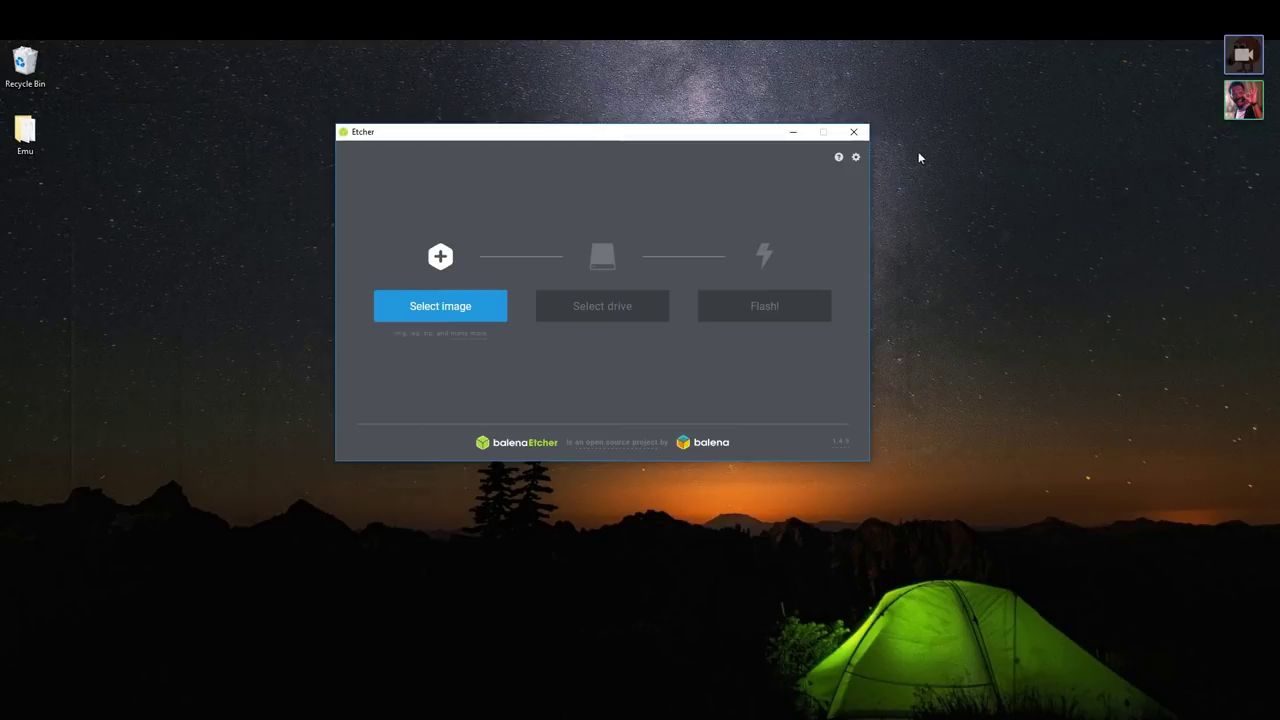
Close Etcher and dismiss the tray icon menus and Start menu
{"action": "left_click", "coordinate": [853, 131]}
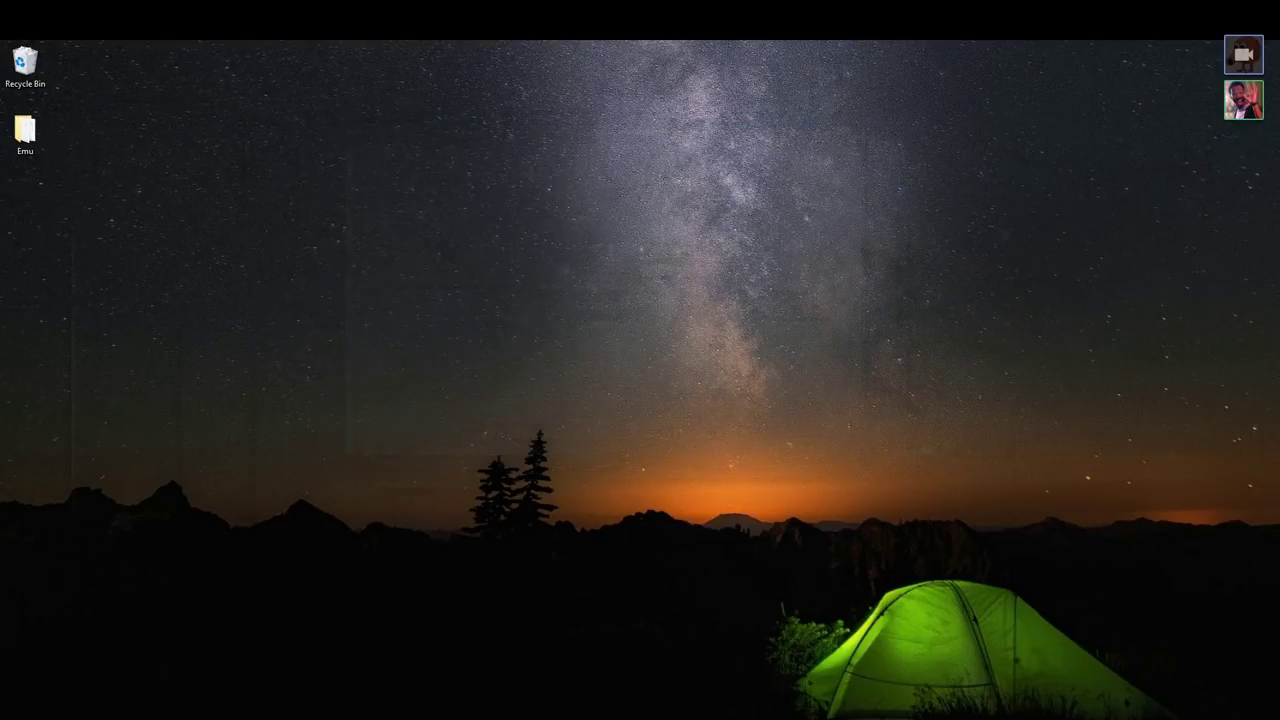
{"action": "right_click", "coordinate": [1150, 692]}
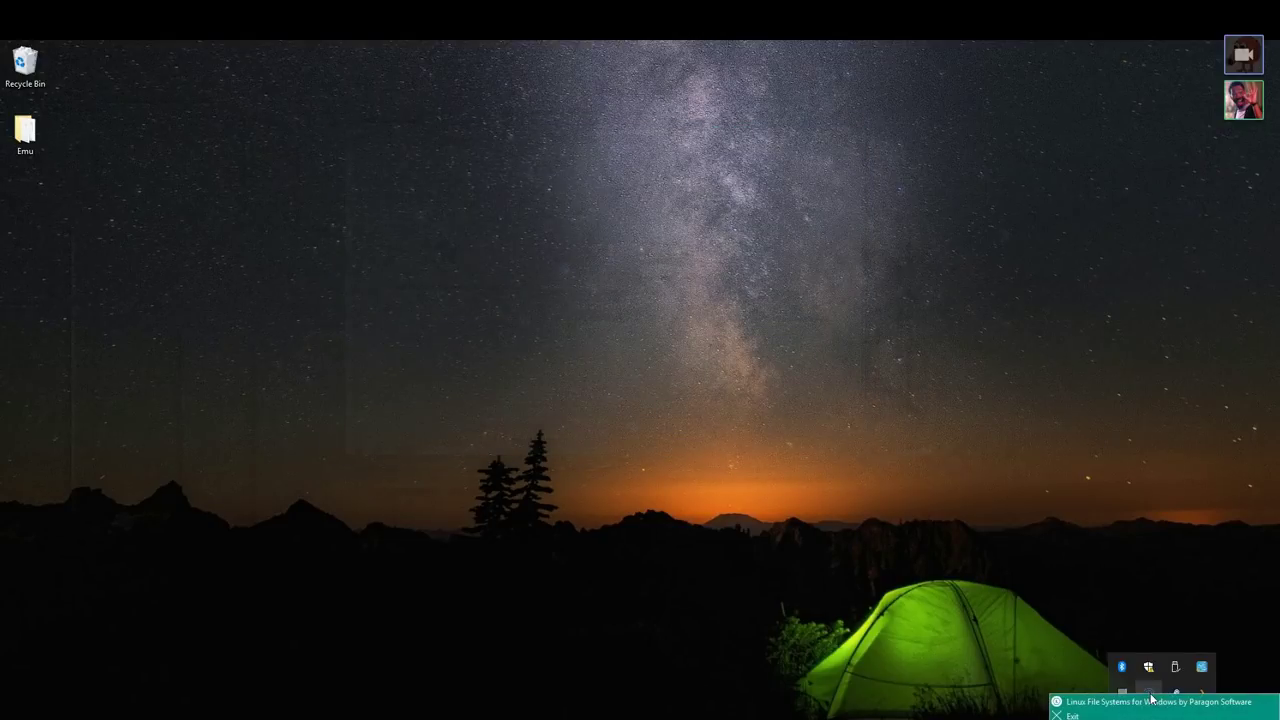
{"action": "left_click", "coordinate": [1075, 716]}
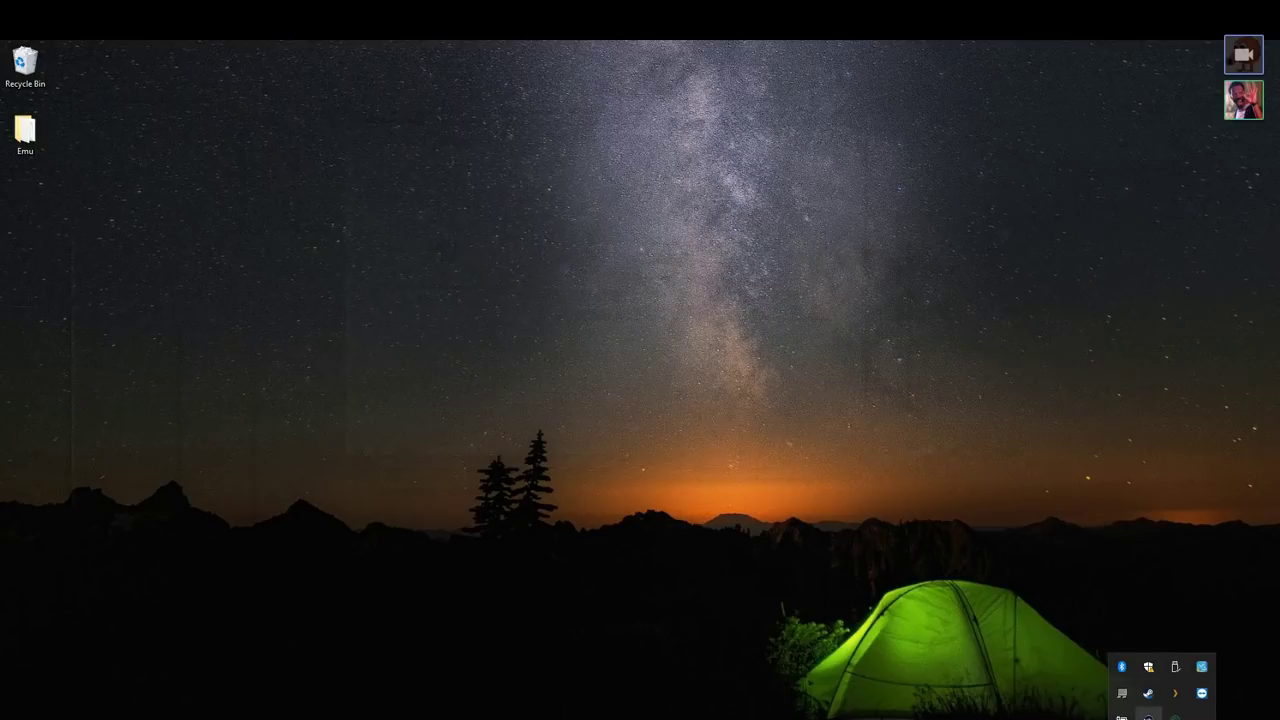
{"action": "left_click", "coordinate": [944, 643]}
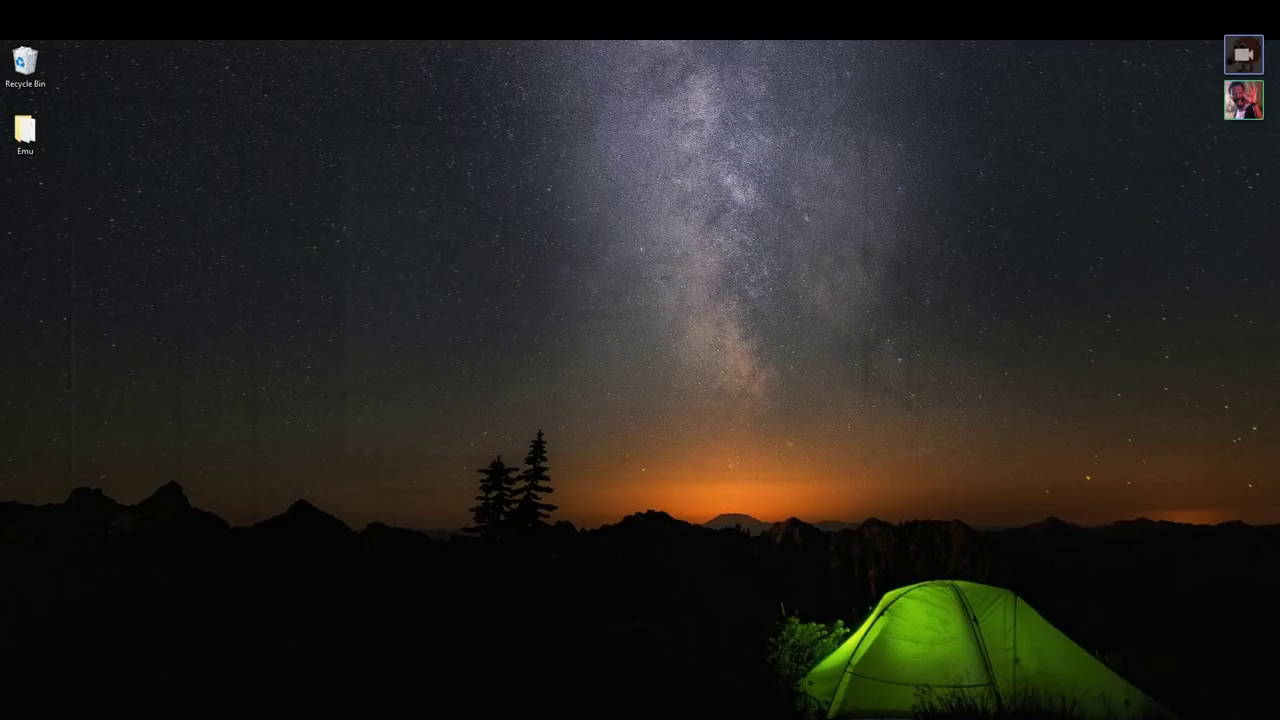
{"action": "key", "text": "super"}
{"action": "left_click", "coordinate": [412, 172]}
Confirm the XU4-TheRA-Base-Pub-v3.0.3.img file is on Local Disk (D:), then close Explorer
{"action": "key", "text": "super+e"}
{"action": "double_click", "coordinate": [1027, 403]}
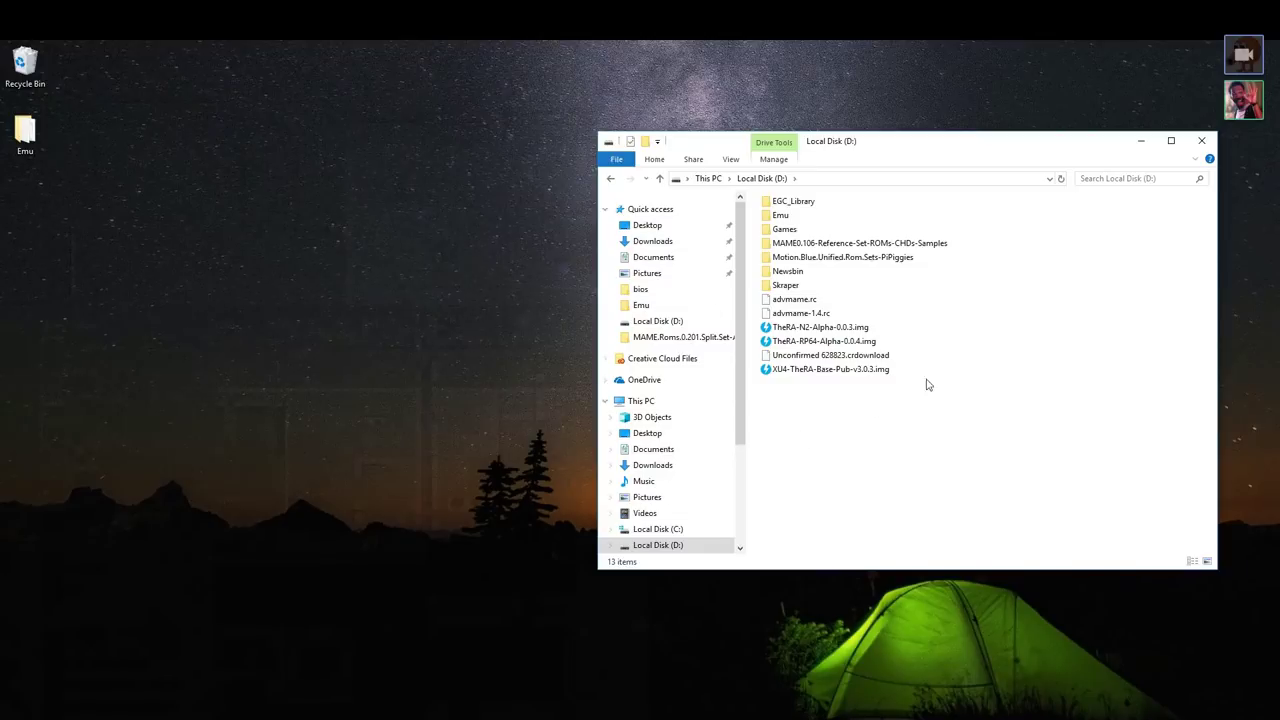
{"action": "left_click", "coordinate": [1202, 140]}
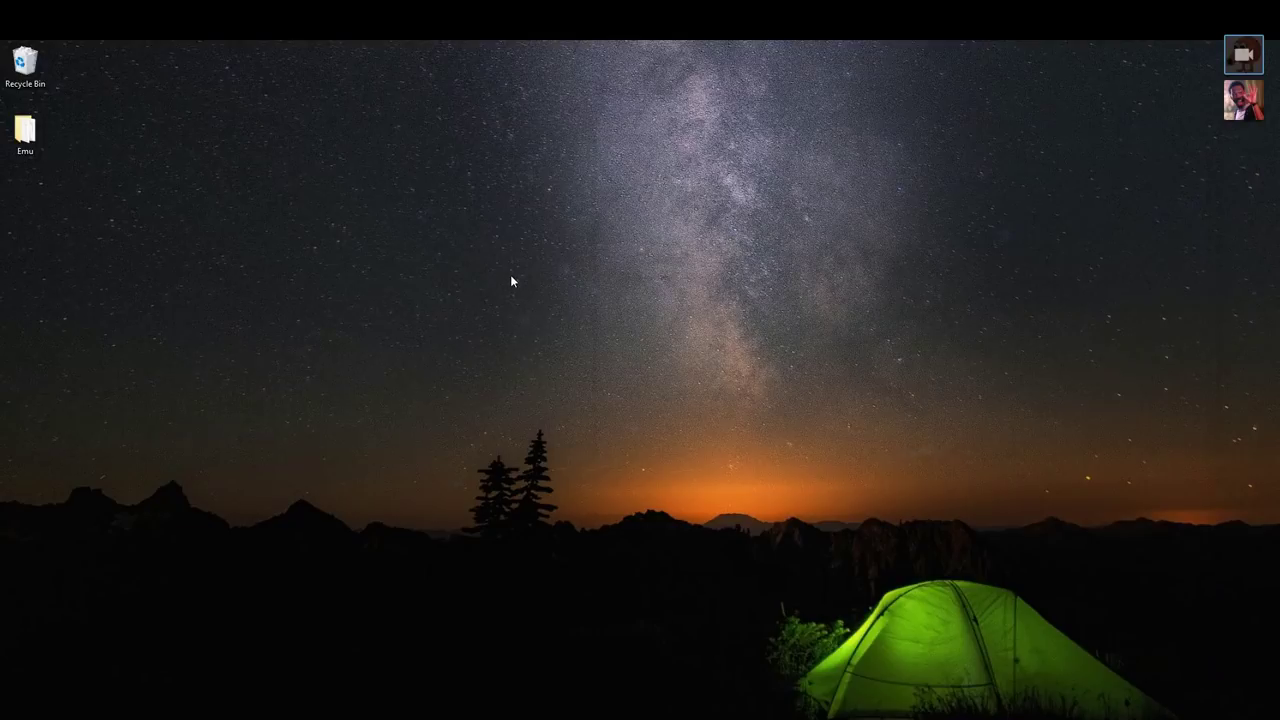
Select the XU4-TheRA-Base-Pub-v3.0.3.img image and the SDXC Card as target in Etcher
{"action": "left_click", "coordinate": [435, 409]}
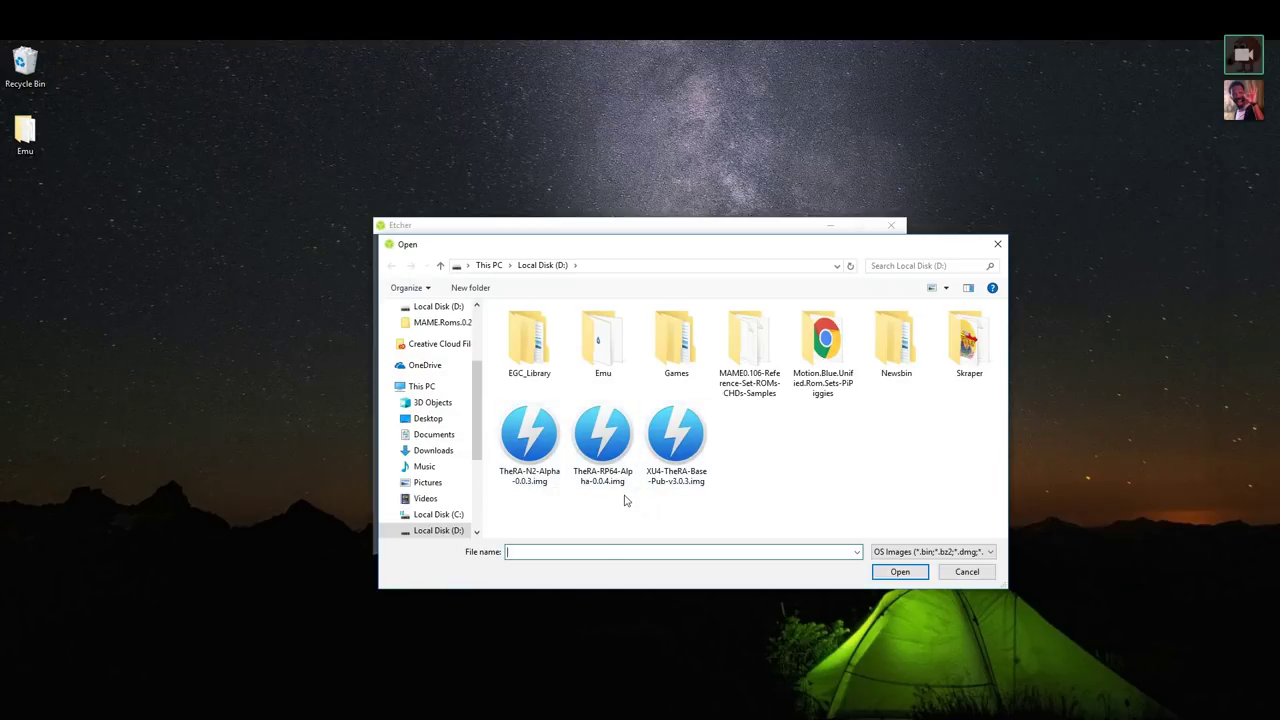
{"action": "double_click", "coordinate": [688, 484]}
{"action": "left_click", "coordinate": [658, 401]}
{"action": "left_click", "coordinate": [580, 333]}
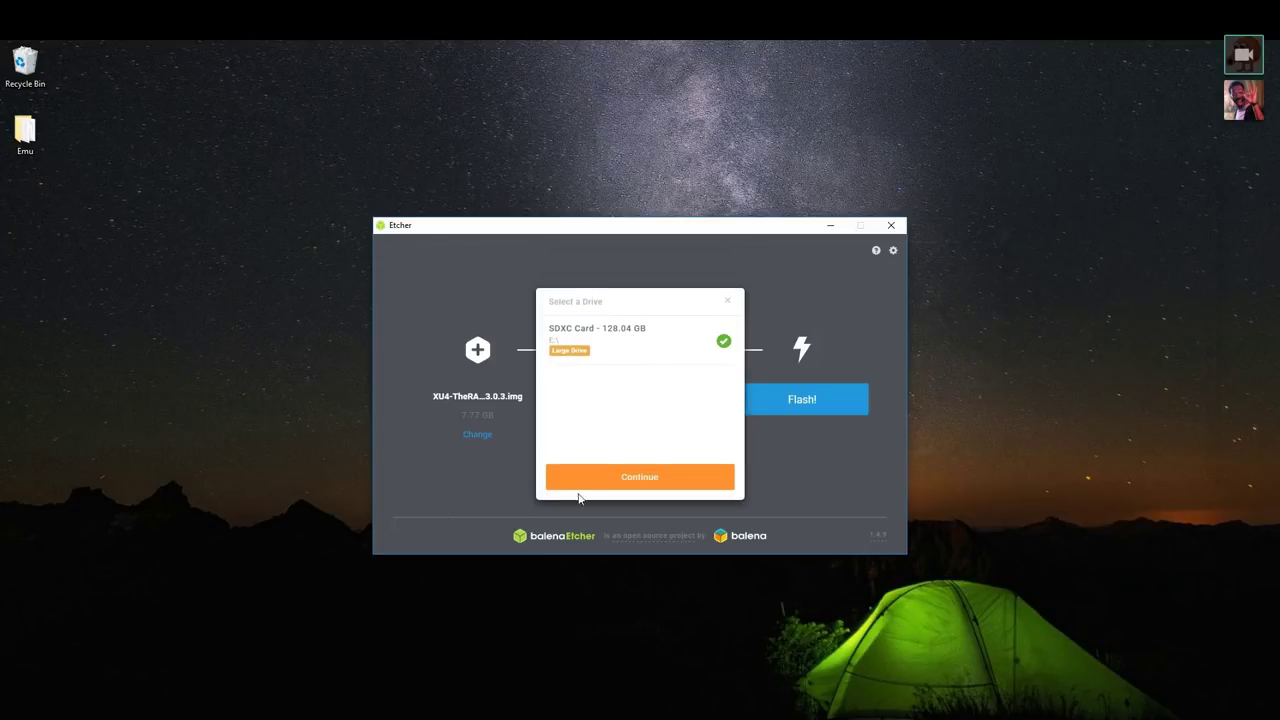
{"action": "left_click", "coordinate": [610, 476]}
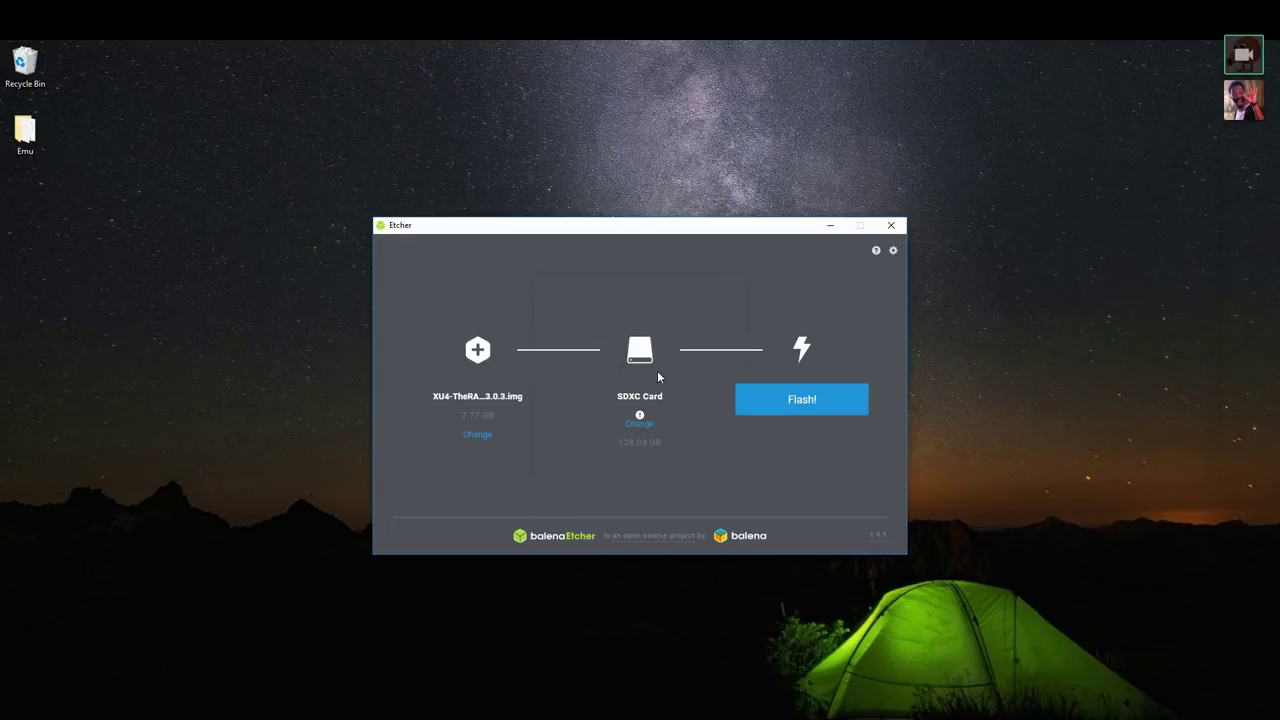
Review Etcher's settings, then start flashing the image onto the SDXC Card
{"action": "left_click", "coordinate": [893, 251]}
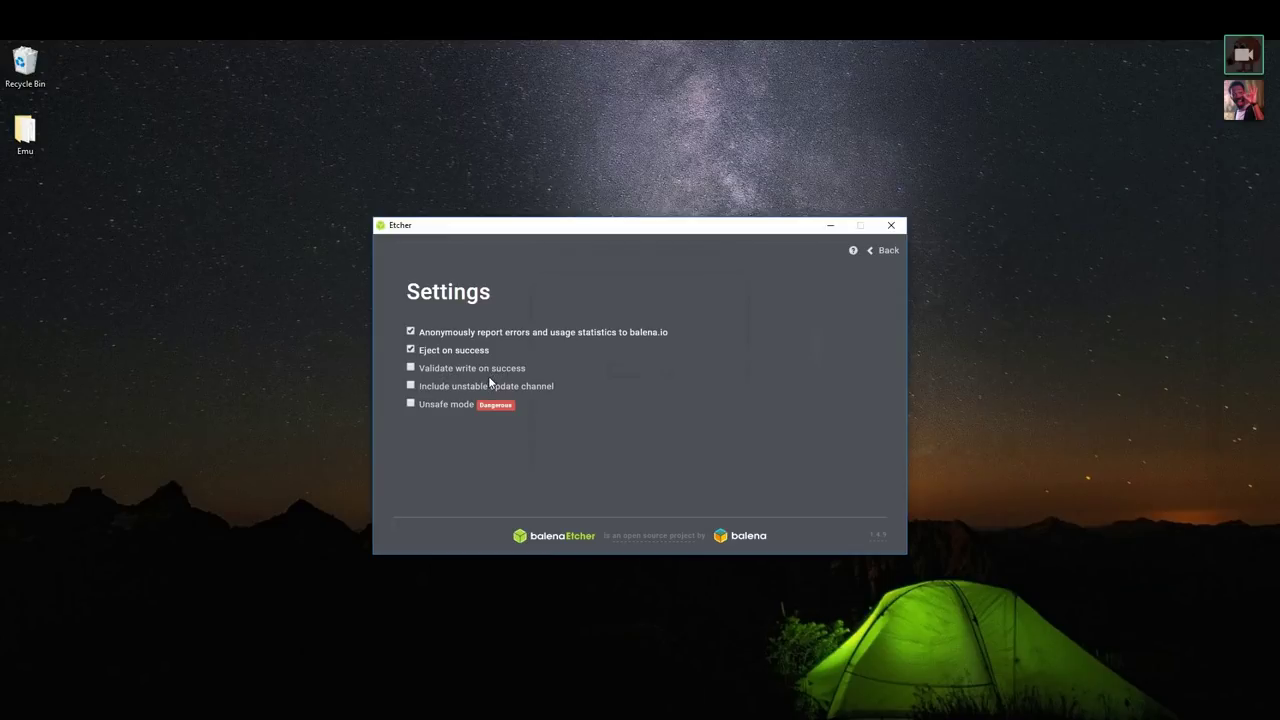
{"action": "left_click", "coordinate": [874, 251]}
{"action": "left_click", "coordinate": [807, 408]}
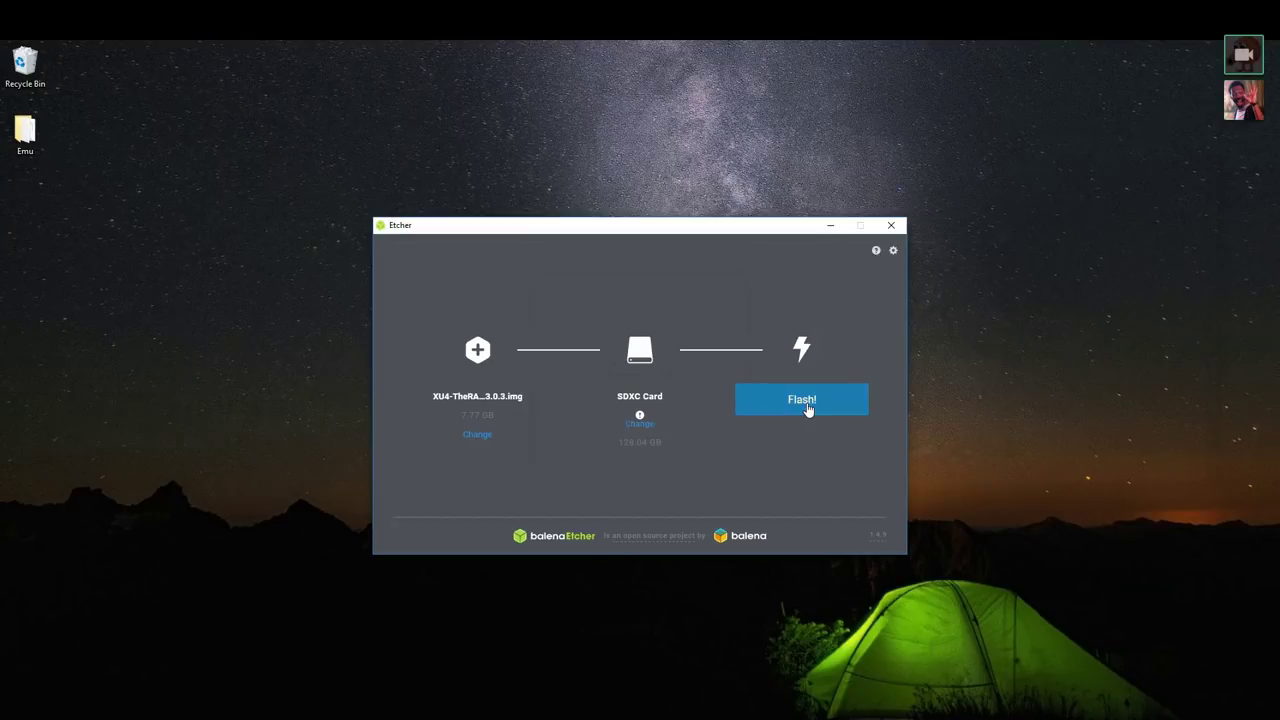
{"action": "left_click", "coordinate": [572, 451]}
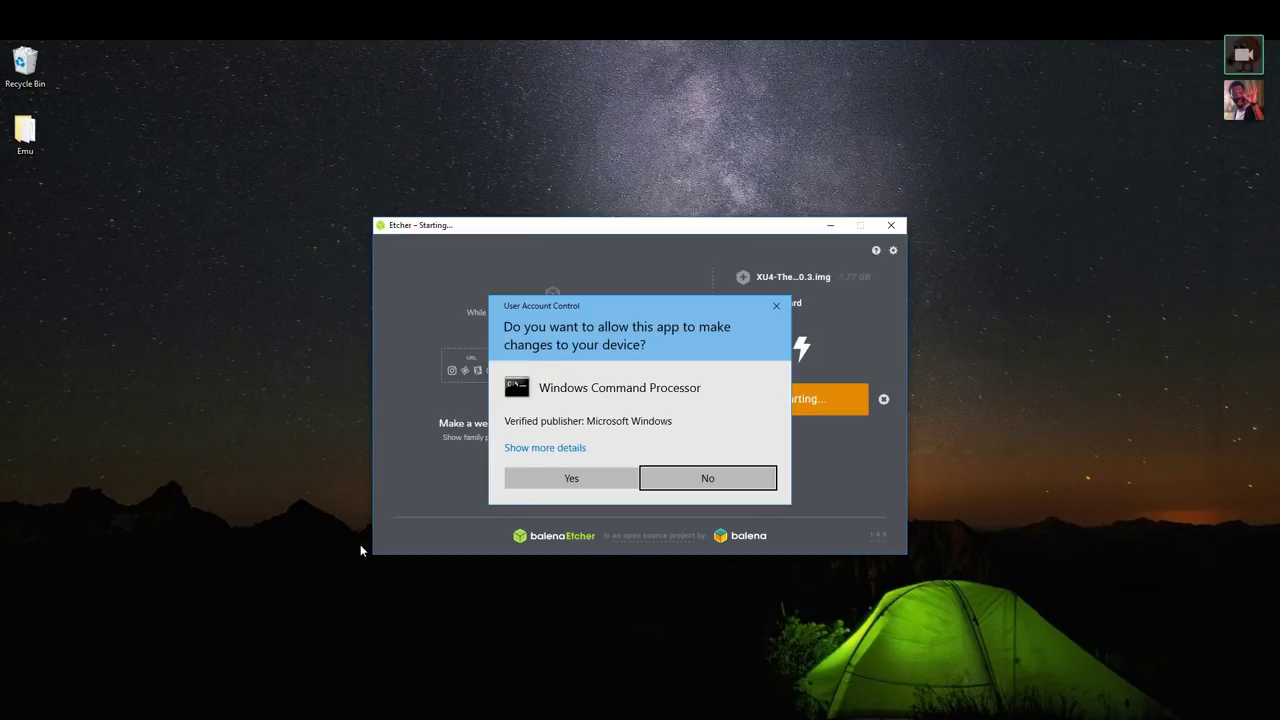